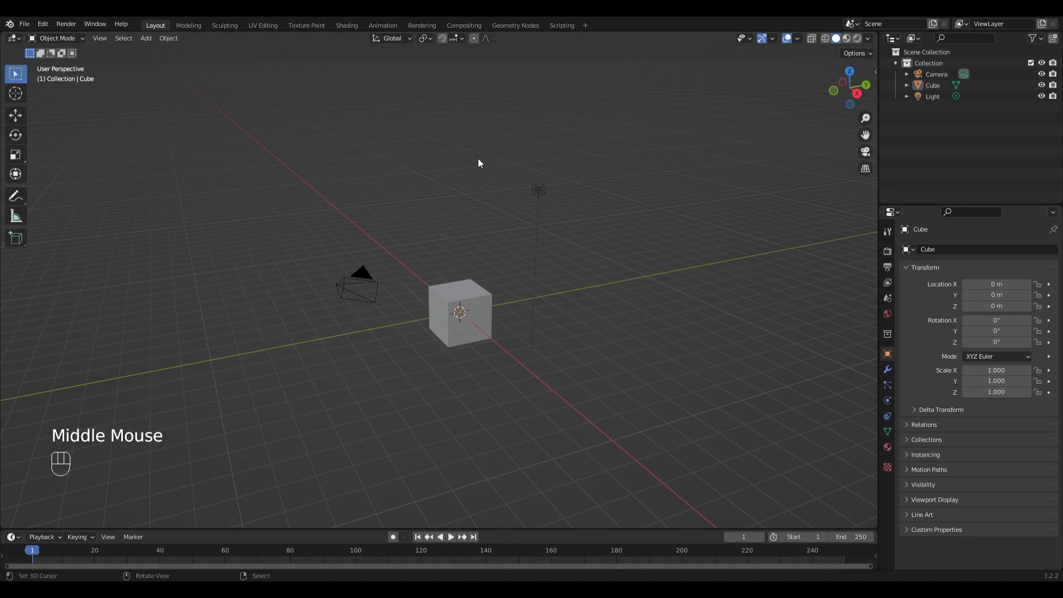
- Delete all the default objects from the scene
scroll(430, 211, up, 2)
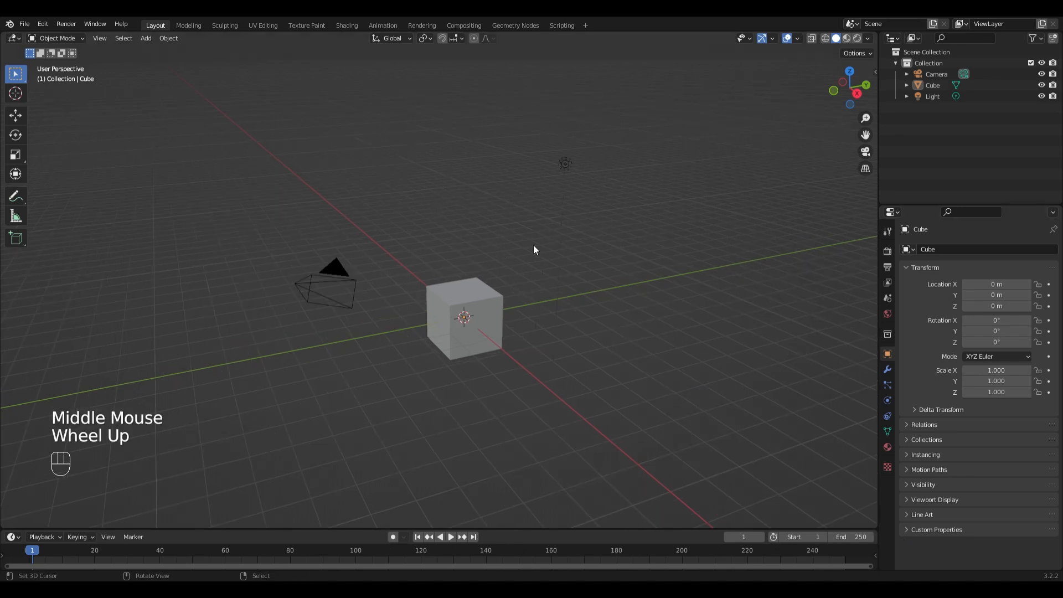
key(a)
key(Delete)
scroll(529, 288, up, 1)
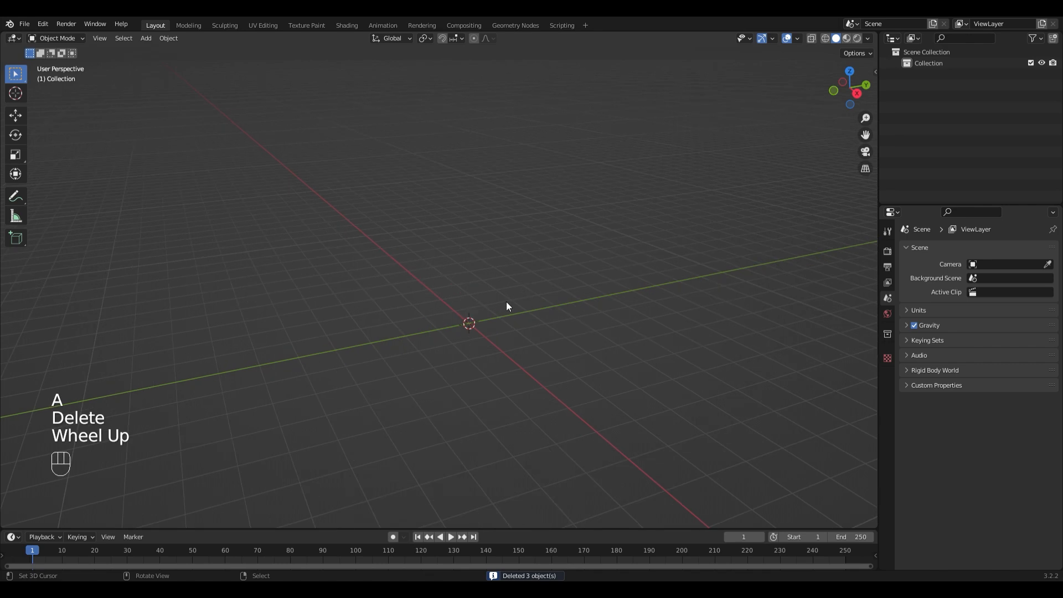
- Add a mesh circle at the origin and fill it with a face in Edit Mode
shift+middle_drag(476, 280, 473, 284)
key(shift+a)
mouse_move(456, 284)
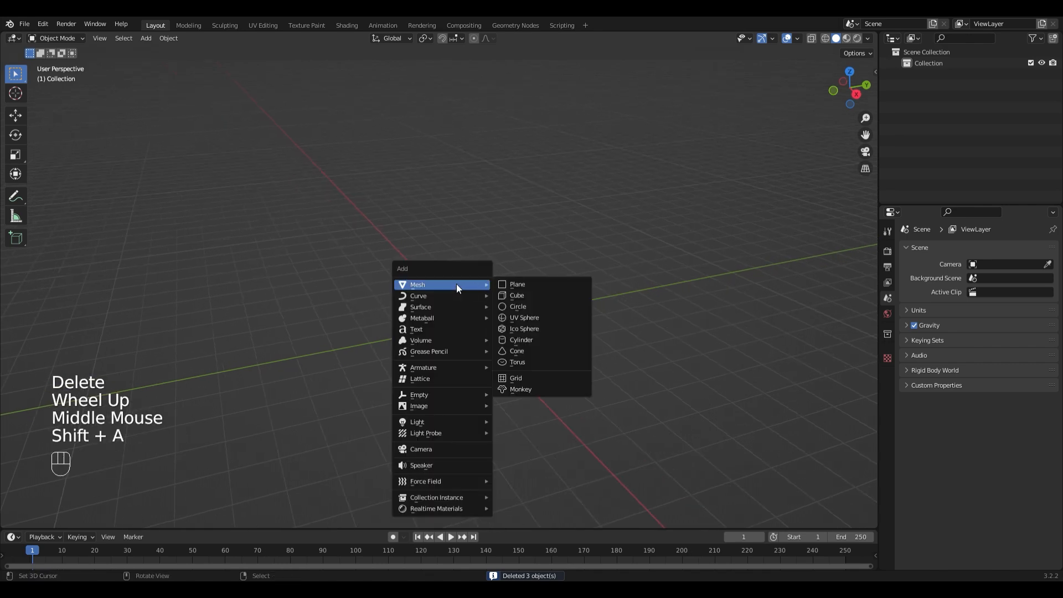
click(521, 306)
scroll(567, 339, up, 1)
key(Tab)
shift+middle_drag(589, 346, 564, 316)
scroll(462, 332, up, 2)
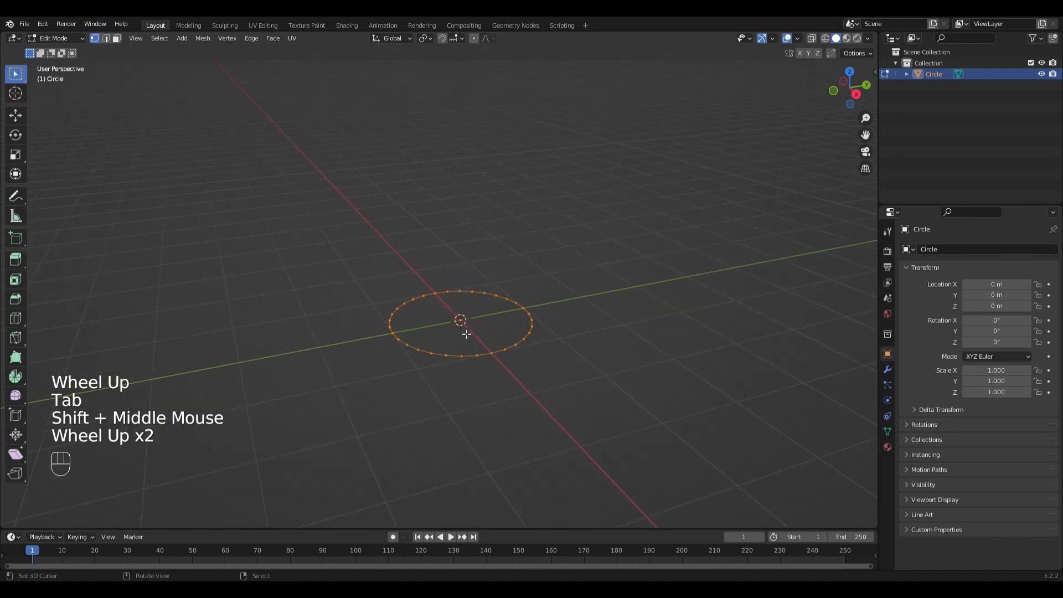
key(f)
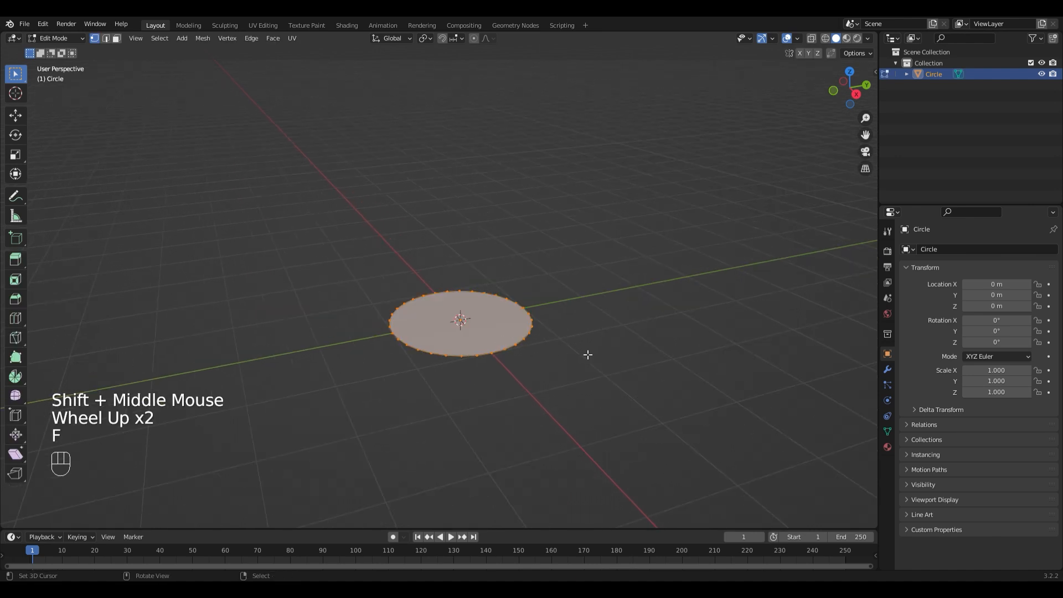
- Extrude the disc upward about 2 m in front view and scale its upper face to about 1.23 for a tapered body
key(KP_1)
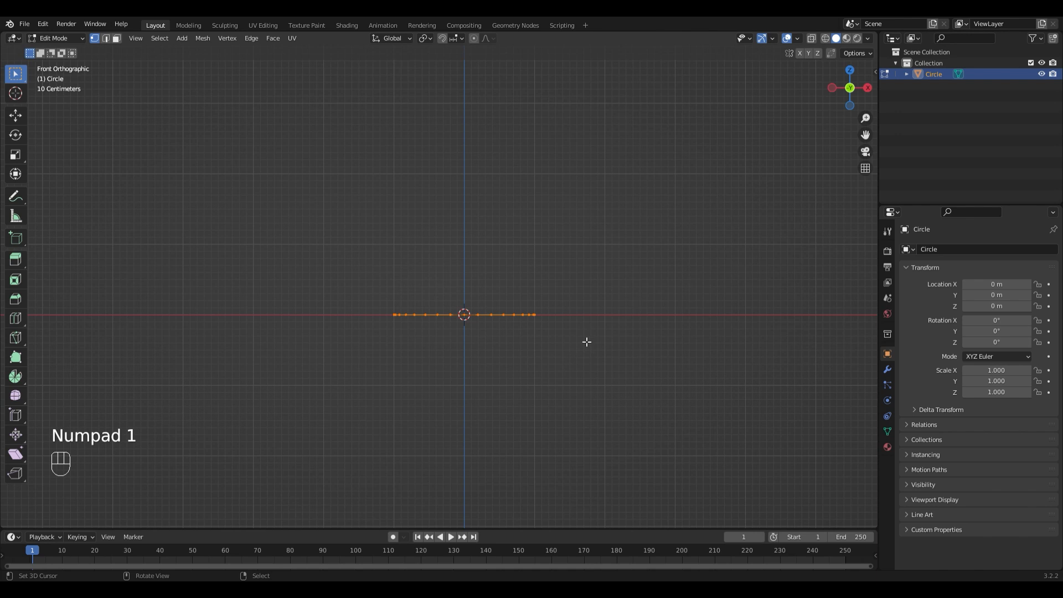
shift+middle_drag(486, 208, 531, 295)
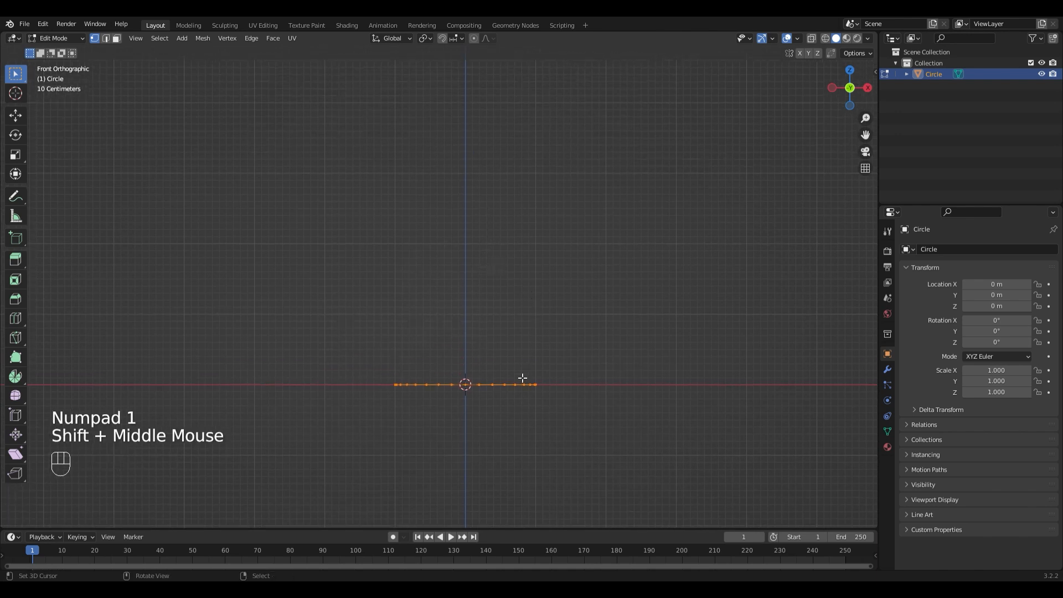
key(e)
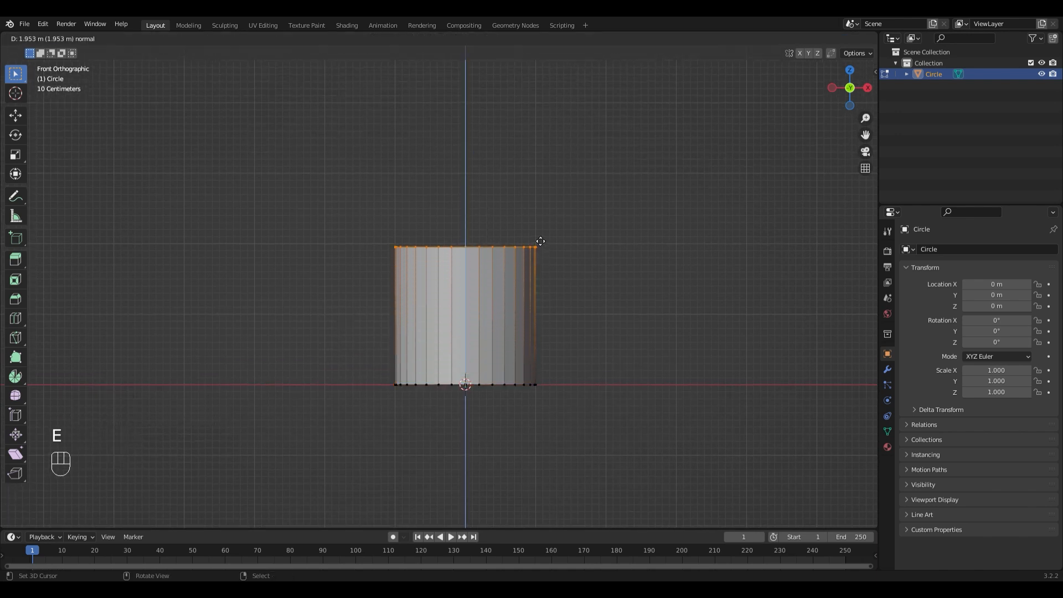
click(538, 239)
key(s)
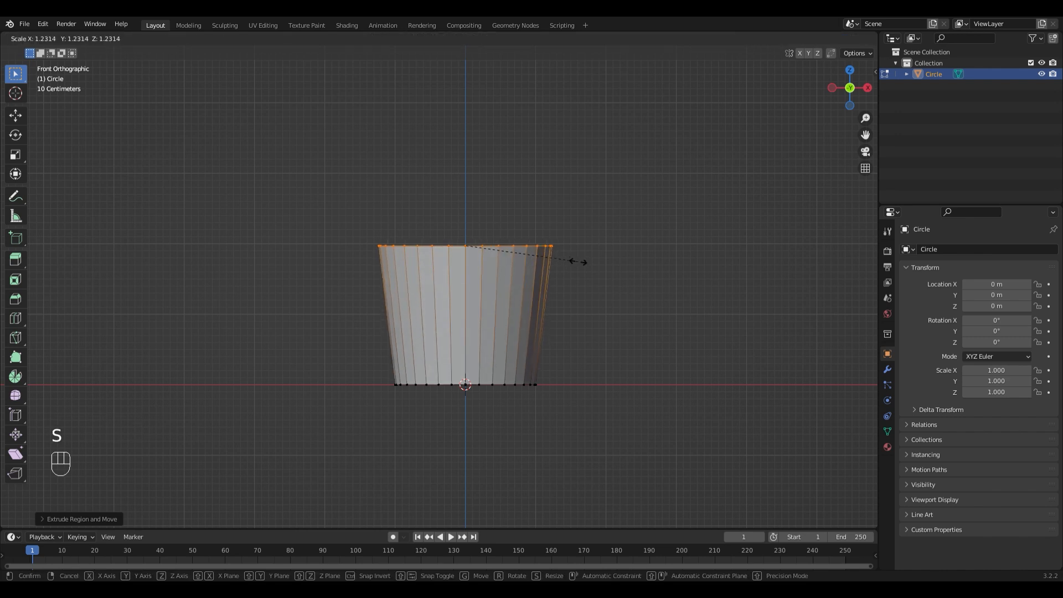
click(579, 262)
- Inset the upper face of the tapered body by about 0.11 m to form a rim
middle_drag(579, 264, 554, 257)
right_click(498, 254)
key(3)
right_click(499, 252)
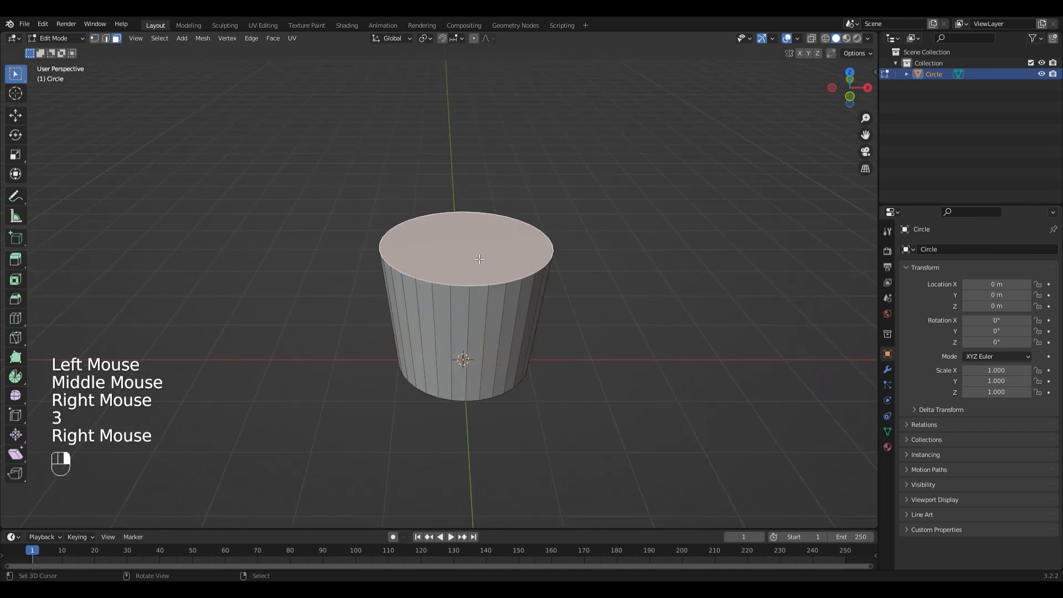
scroll(614, 308, down, 2)
middle_drag(624, 317, 620, 322)
key(i)
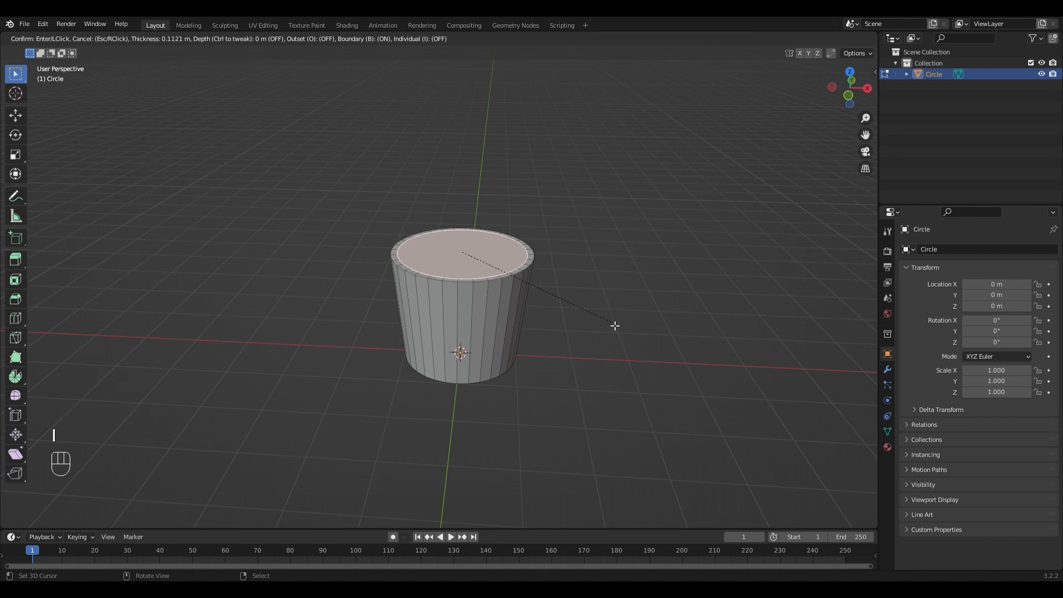
click(613, 326)
middle_drag(689, 396, 693, 387)
middle_drag(607, 341, 609, 318)
- In wireframe front view, extrude the inset face down inside the body and scale it down to match the tapered wall
key(z)
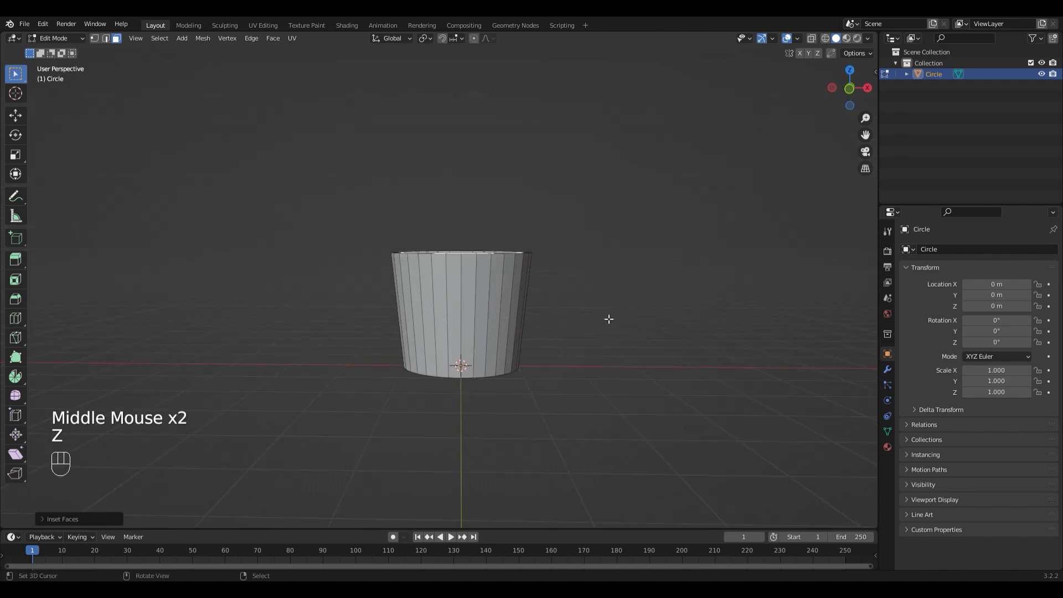
key(z)
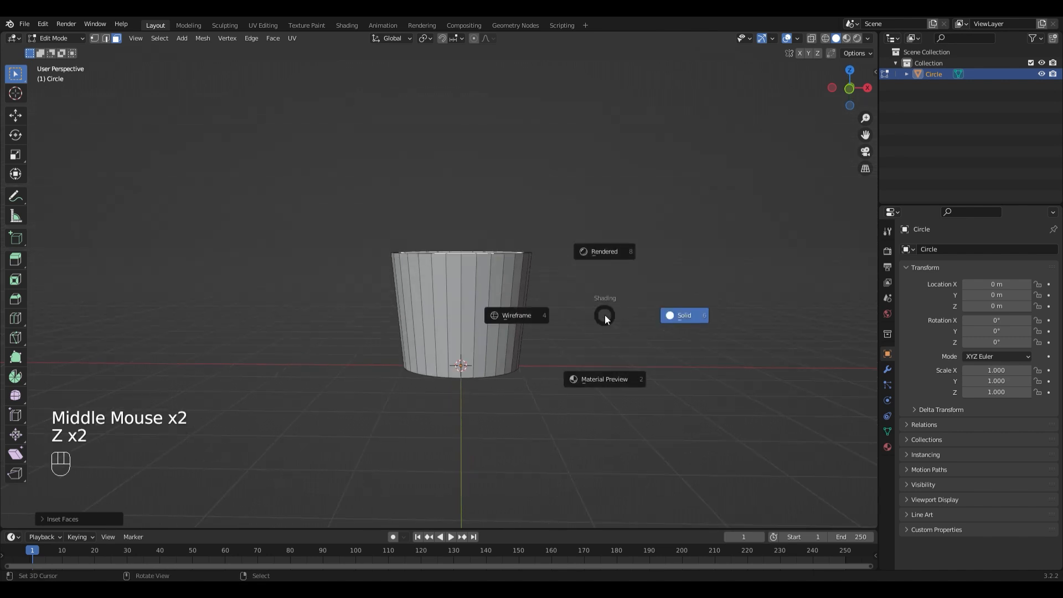
click(530, 318)
key(KP_1)
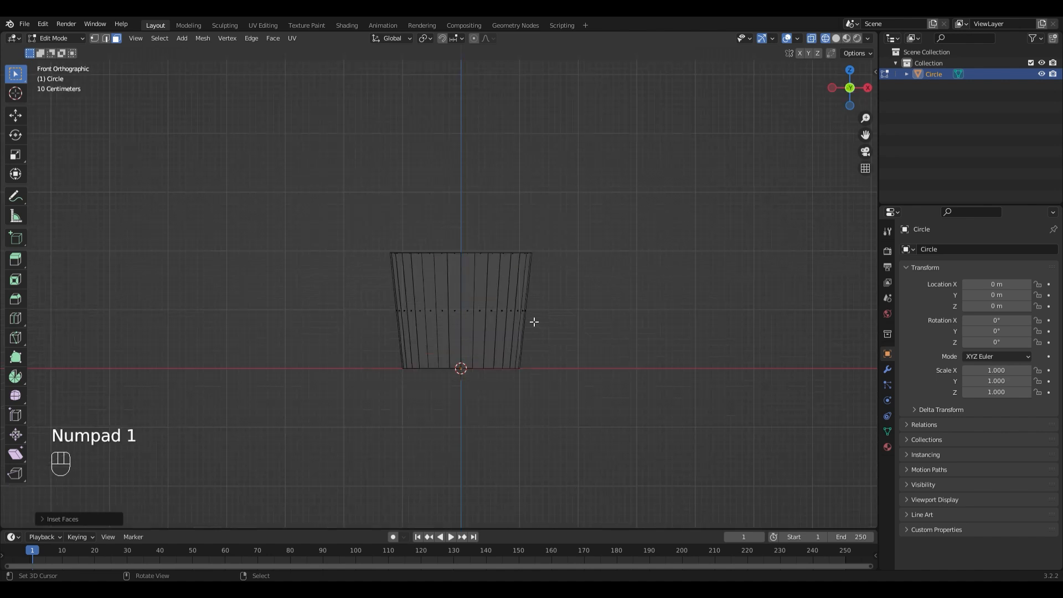
scroll(532, 299, up, 2)
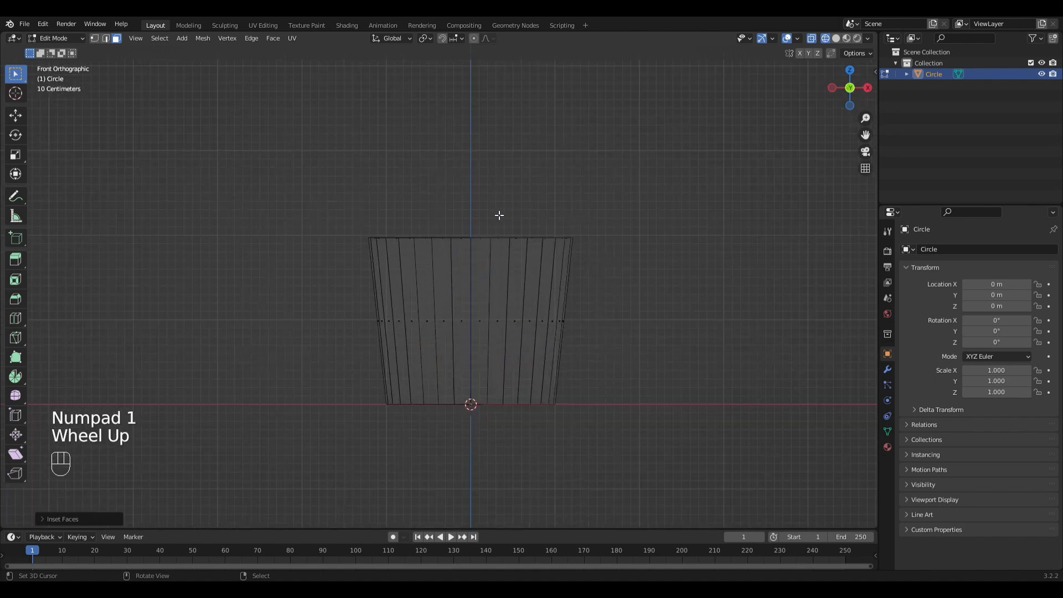
key(e)
click(550, 300)
key(s)
click(671, 318)
- Return the viewport to solid shading and view the hollowed body in perspective
scroll(652, 289, down, 1)
middle_drag(548, 192, 543, 213)
key(z)
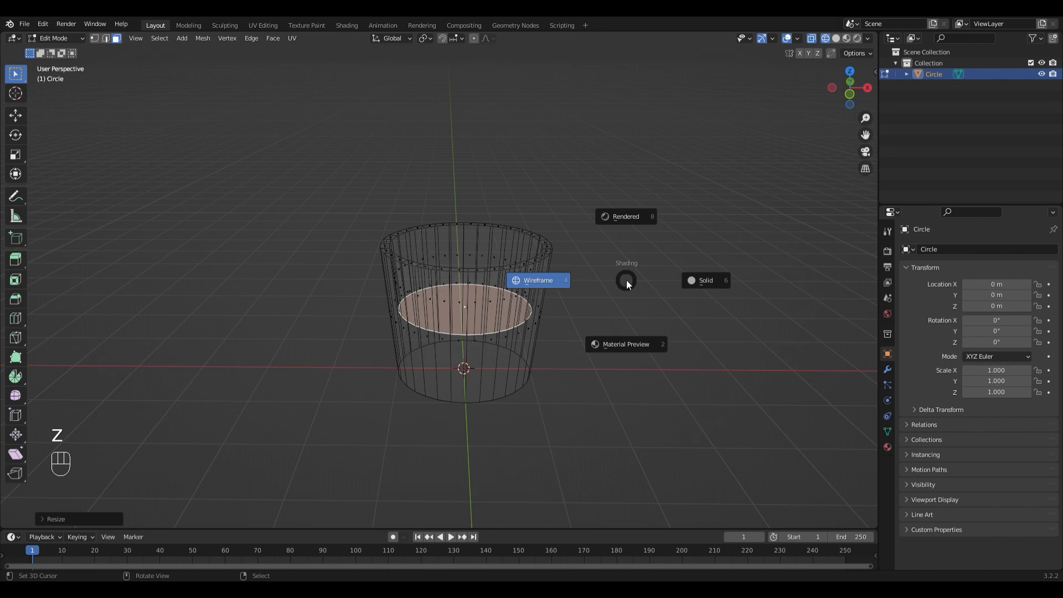
click(707, 280)
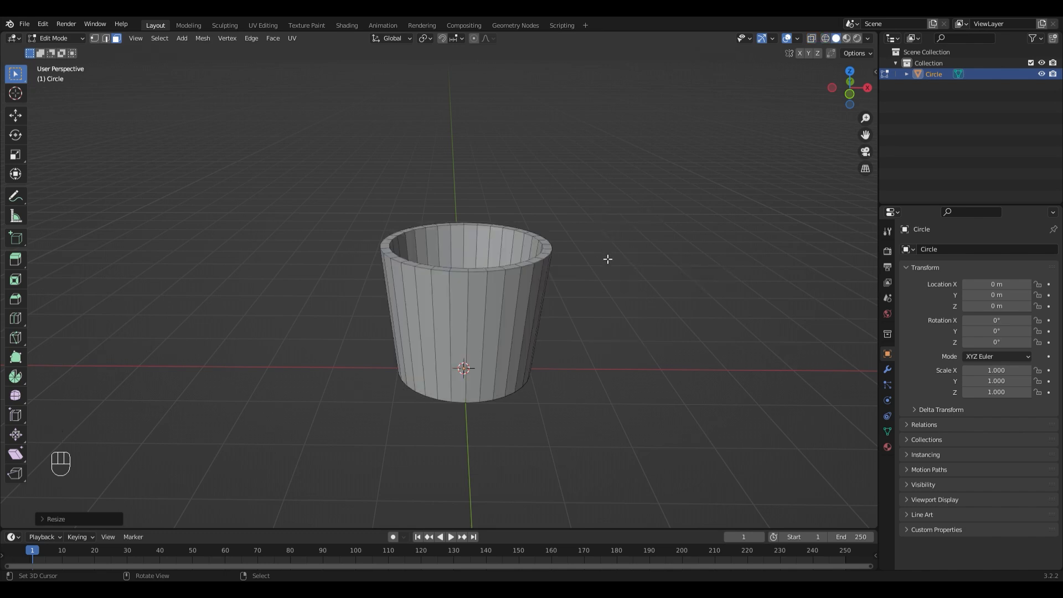
middle_drag(607, 256, 602, 281)
middle_drag(599, 241, 582, 228)
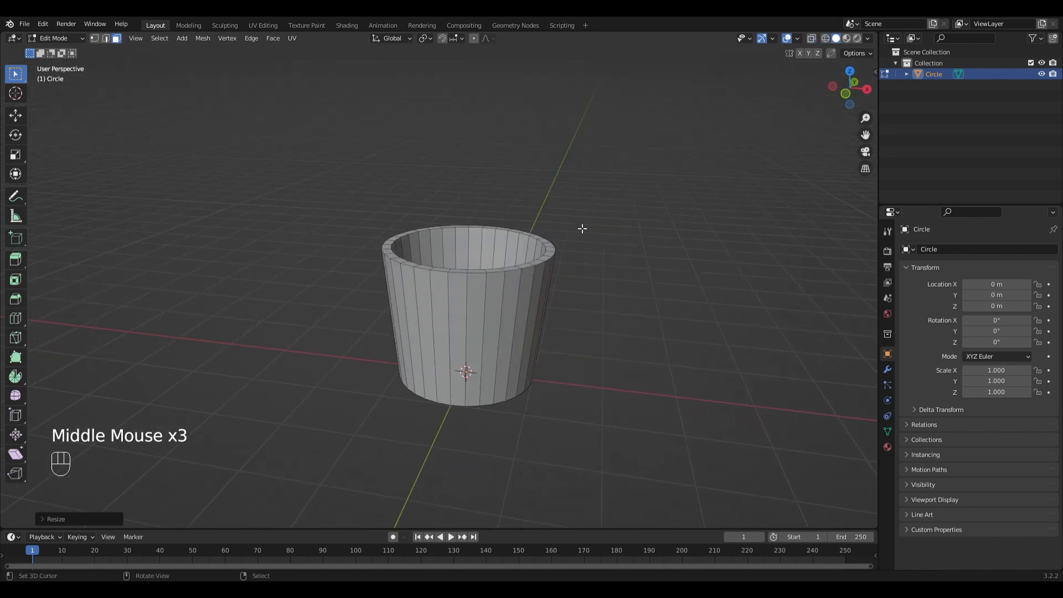
- Bevel every second vertical edge loop around the bucket wall by about 0.024 m to separate the planks
key(2)
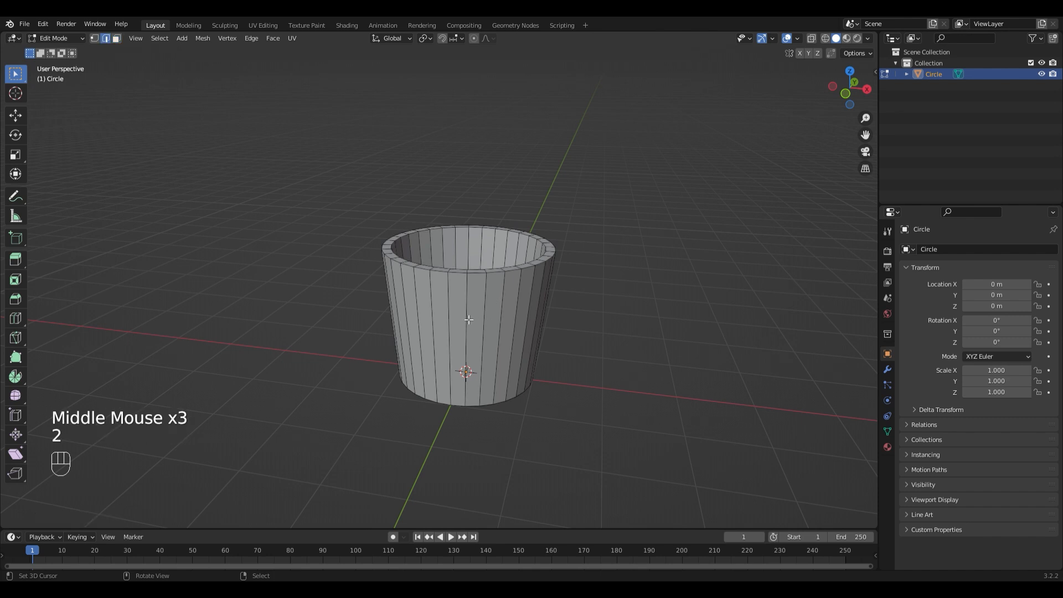
alt+shift+right_click(468, 321)
middle_drag(519, 323, 470, 324)
alt+shift+right_click(484, 315)
alt+shift+right_click(472, 316)
alt+shift+right_click(470, 324)
middle_drag(556, 328, 482, 322)
alt+shift+right_click(484, 318)
alt+shift+right_click(459, 319)
alt+shift+right_click(487, 320)
alt+shift+right_click(471, 321)
middle_drag(528, 321, 472, 320)
alt+shift+right_click(472, 321)
middle_drag(504, 321, 429, 294)
alt+shift+right_click(443, 313)
alt+shift+right_click(433, 304)
alt+shift+right_click(454, 302)
alt+shift+right_click(481, 304)
middle_drag(526, 304, 487, 302)
alt+shift+right_click(487, 303)
middle_drag(493, 303, 487, 332)
shift+right_click(483, 332)
shift+right_click(482, 332)
alt+shift+right_click(481, 332)
key(ctrl+z)
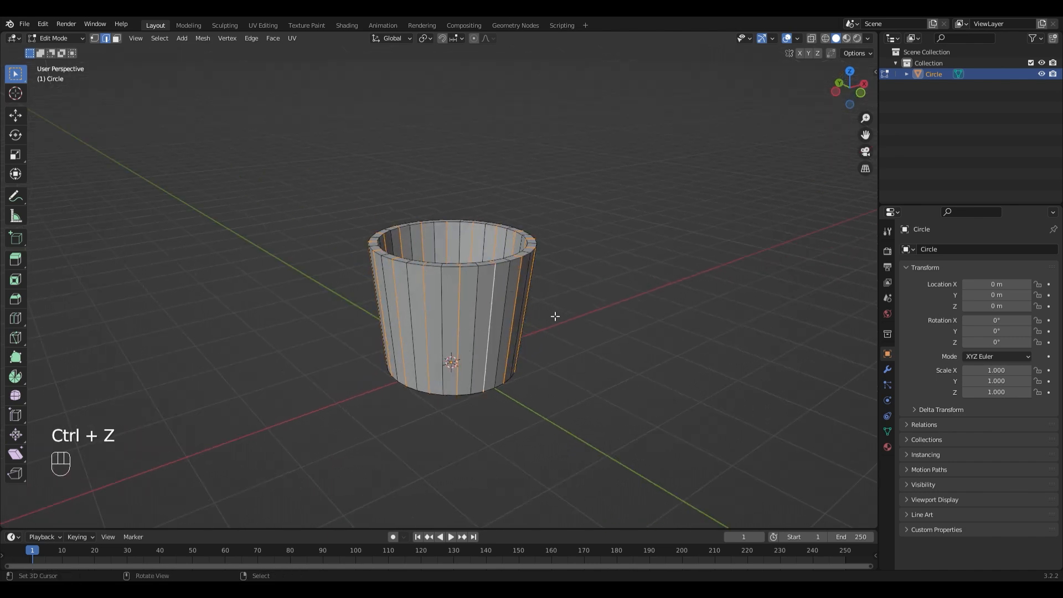
key(ctrl+b)
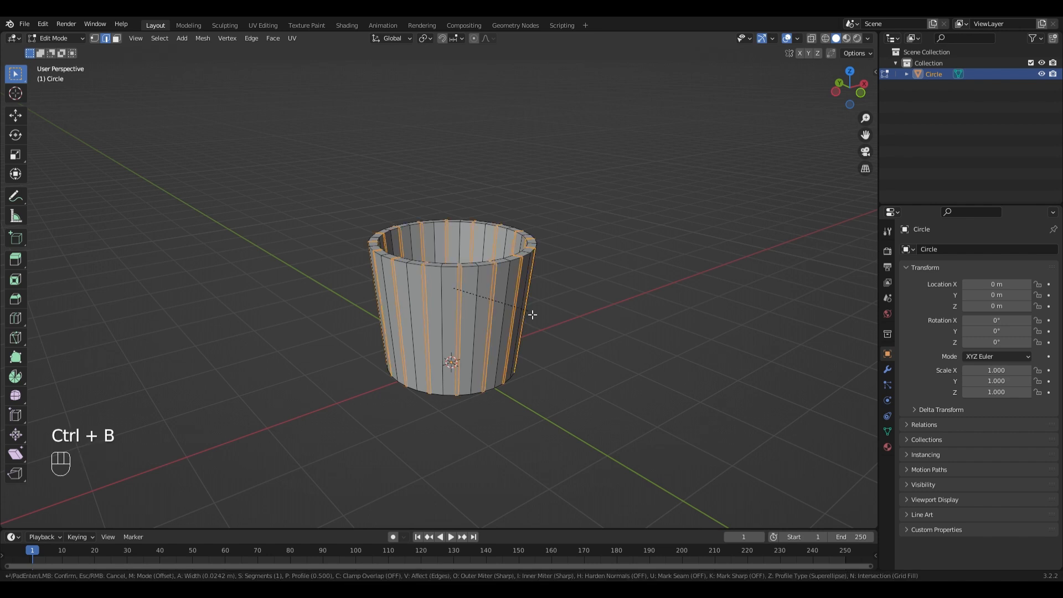
click(531, 314)
- Extrude the narrow bevelled strips along their normals into the wall to form grooves between the planks
scroll(512, 305, up, 2)
scroll(553, 299, down, 2)
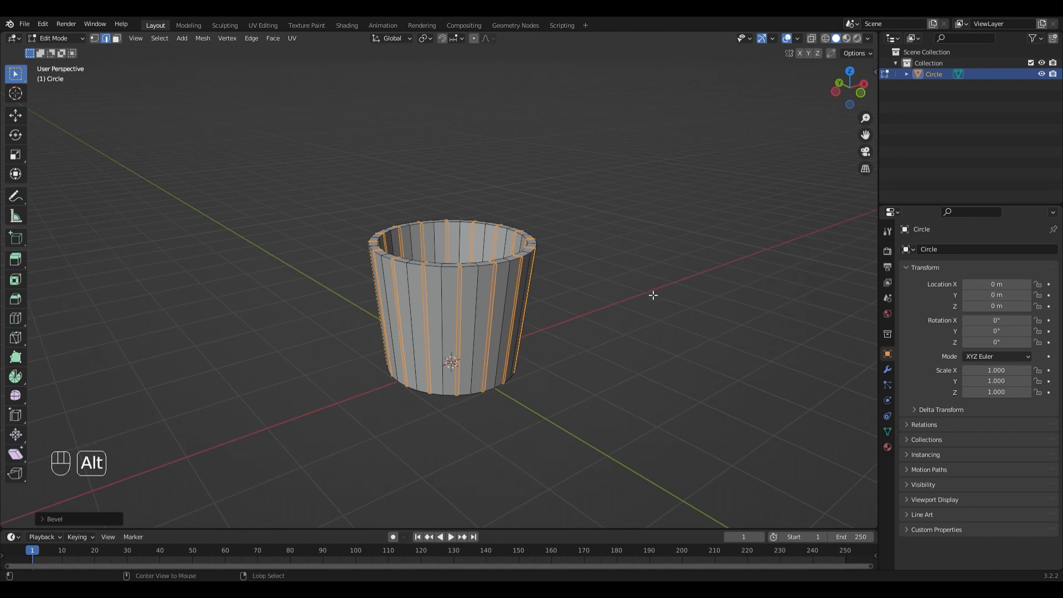
key(alt+e)
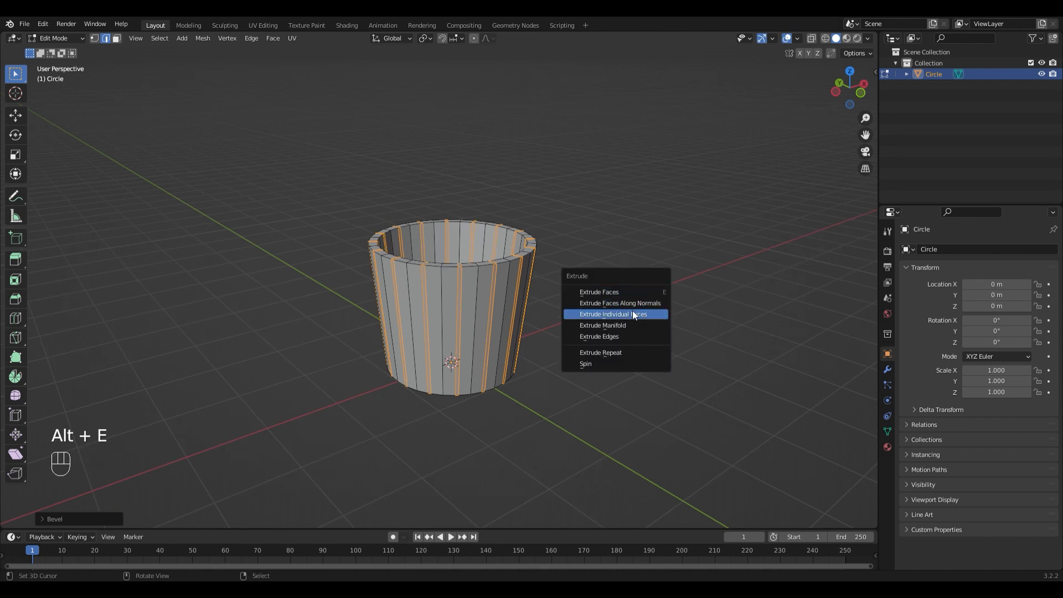
click(636, 303)
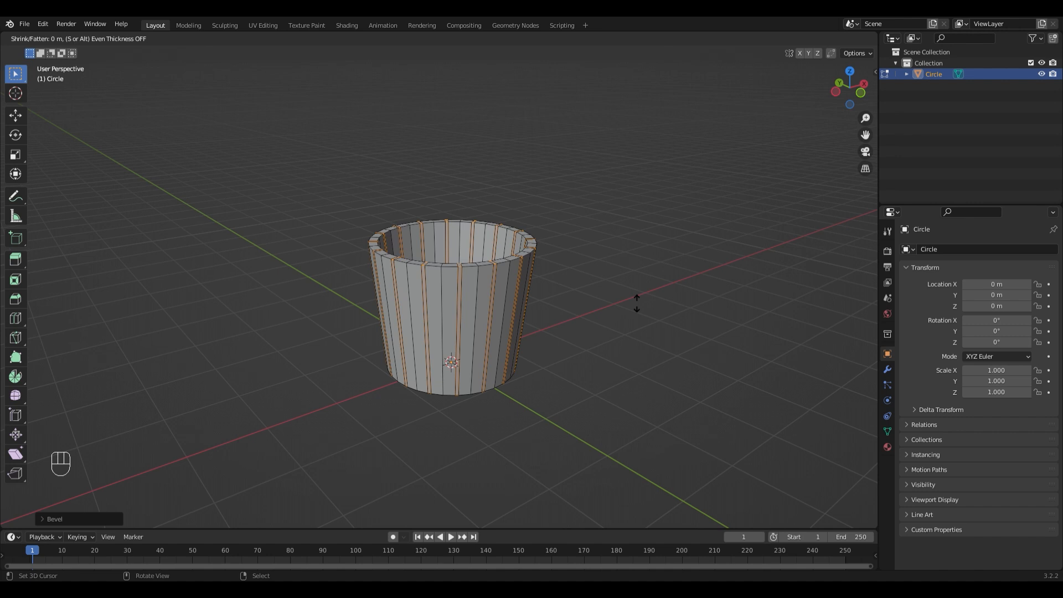
click(633, 304)
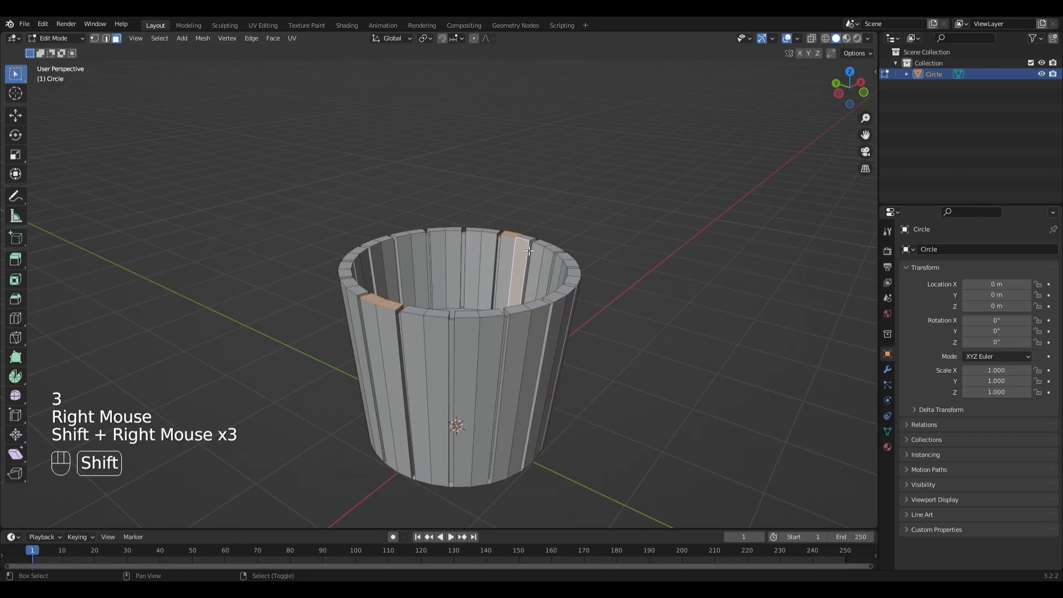
- Extrude the rim faces of two opposite planks upward about 0.27 m to form handle tabs
right_click(651, 271)
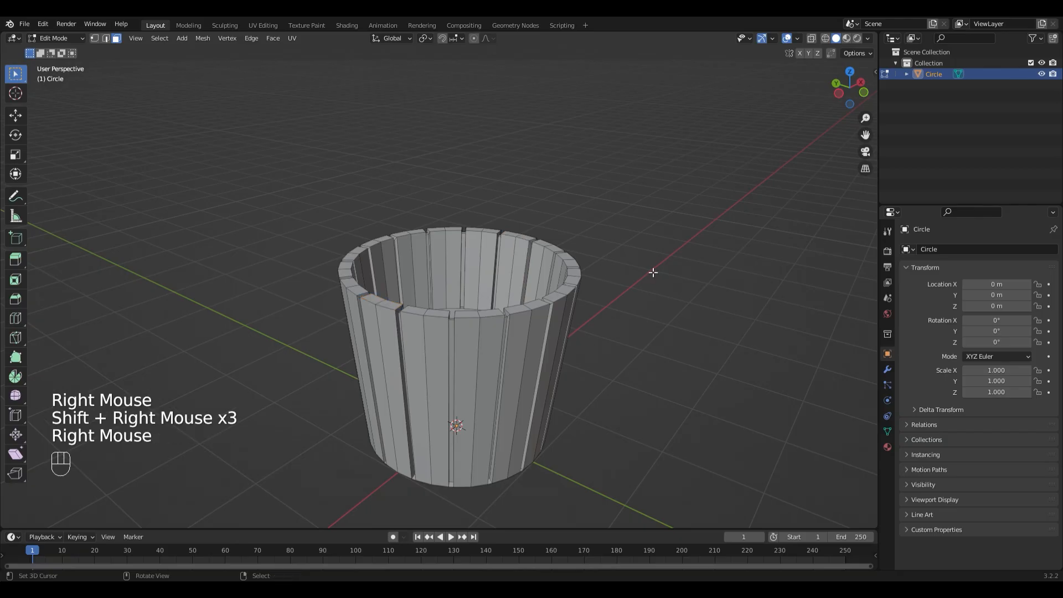
shift+right_click(388, 303)
shift+right_click(370, 299)
shift+right_click(516, 237)
shift+right_click(526, 237)
key(e)
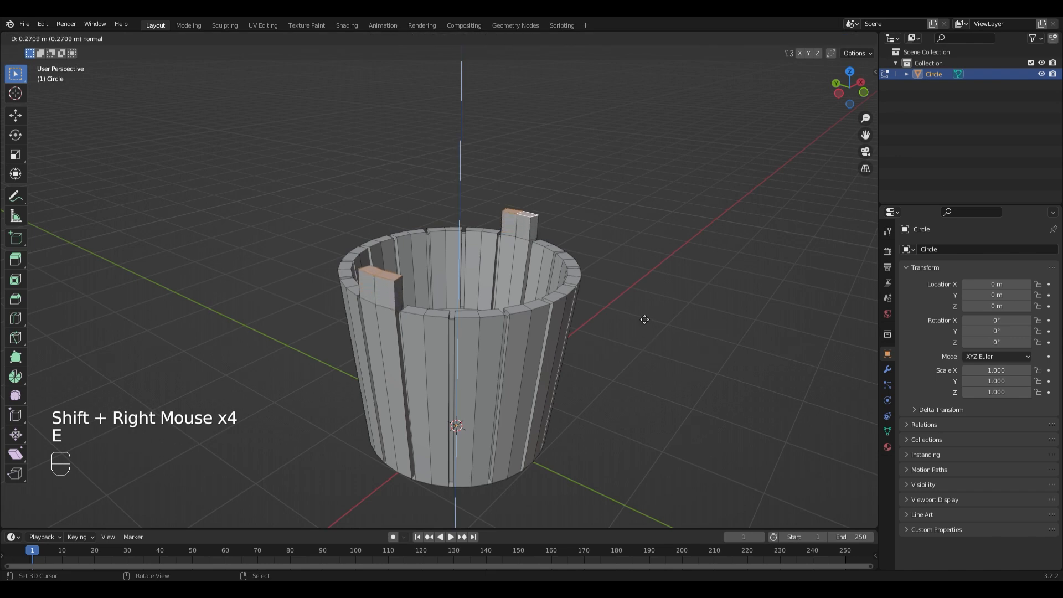
click(644, 319)
- Inset the paired inner and outer faces of both raised handle tabs
middle_drag(631, 346, 626, 313)
shift+middle_drag(626, 313, 628, 345)
right_click(396, 298)
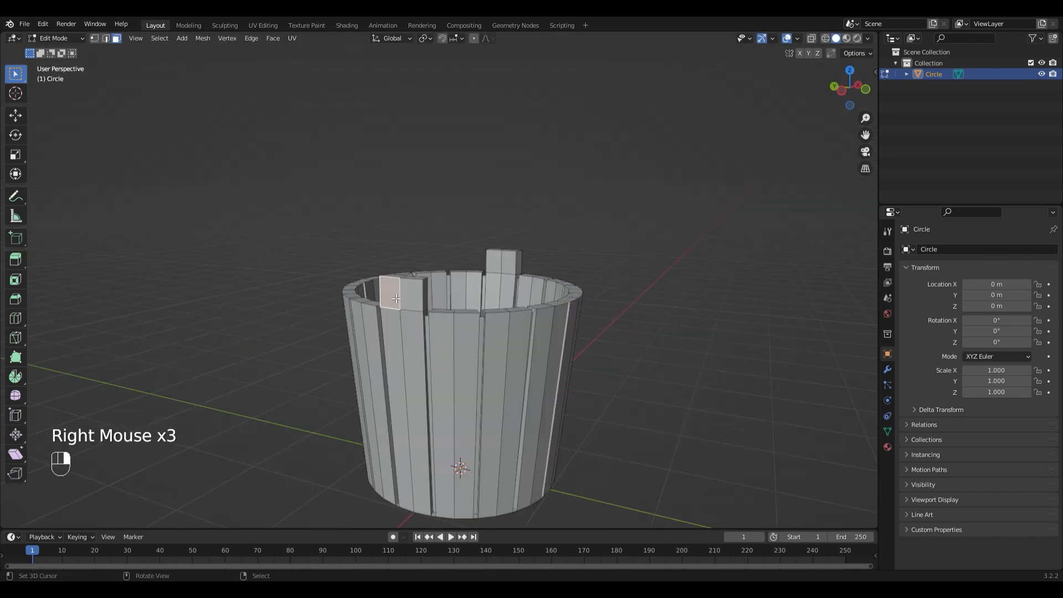
shift+right_click(412, 294)
middle_drag(413, 293, 498, 266)
shift+right_click(371, 271)
shift+right_click(371, 271)
shift+right_click(524, 260)
shift+right_click(548, 268)
shift+right_click(548, 268)
shift+right_click(550, 264)
middle_drag(574, 261, 542, 316)
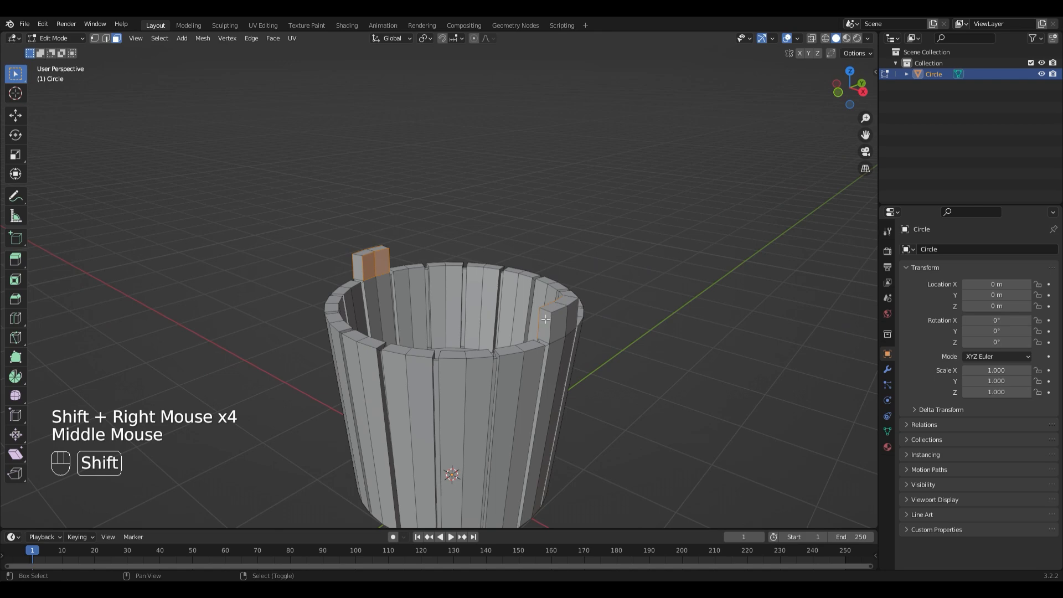
shift+right_click(557, 331)
shift+right_click(572, 324)
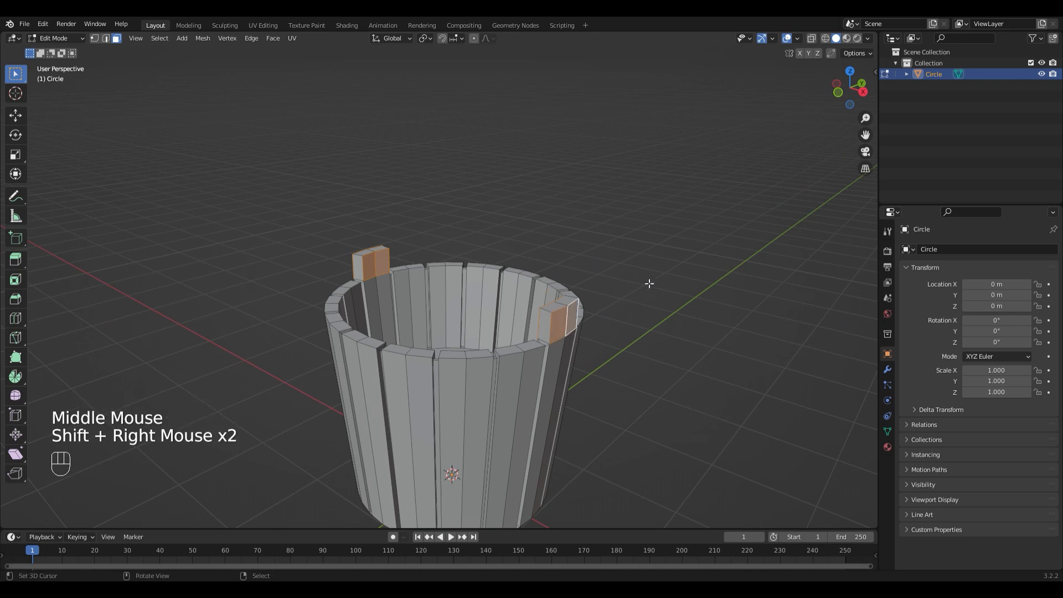
key(i)
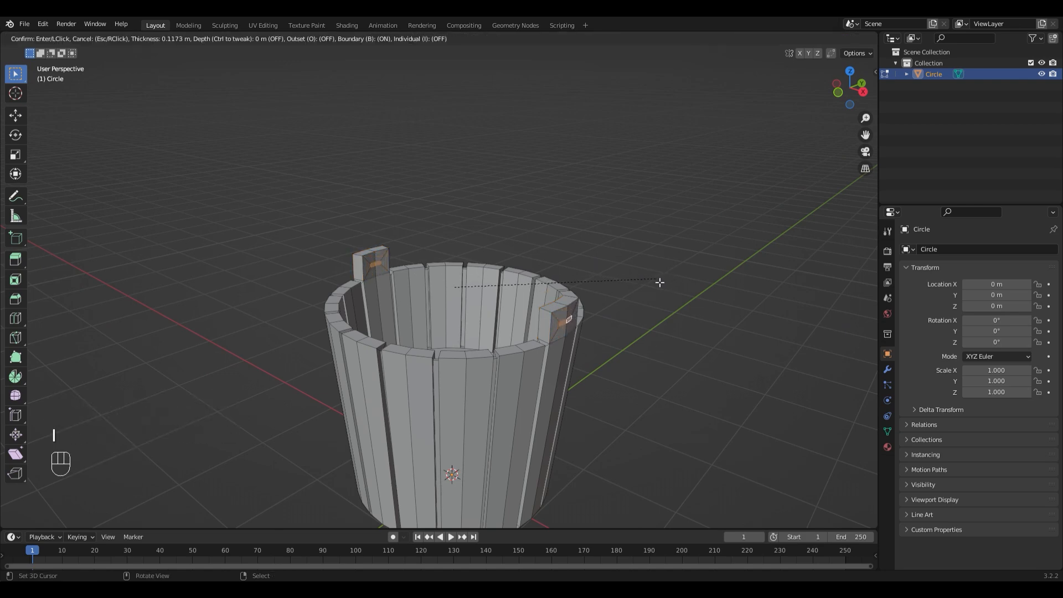
click(660, 282)
- Reshape the inset faces on both handle tabs into round outlines with the LoopTools Circle operation
middle_drag(431, 251, 662, 303)
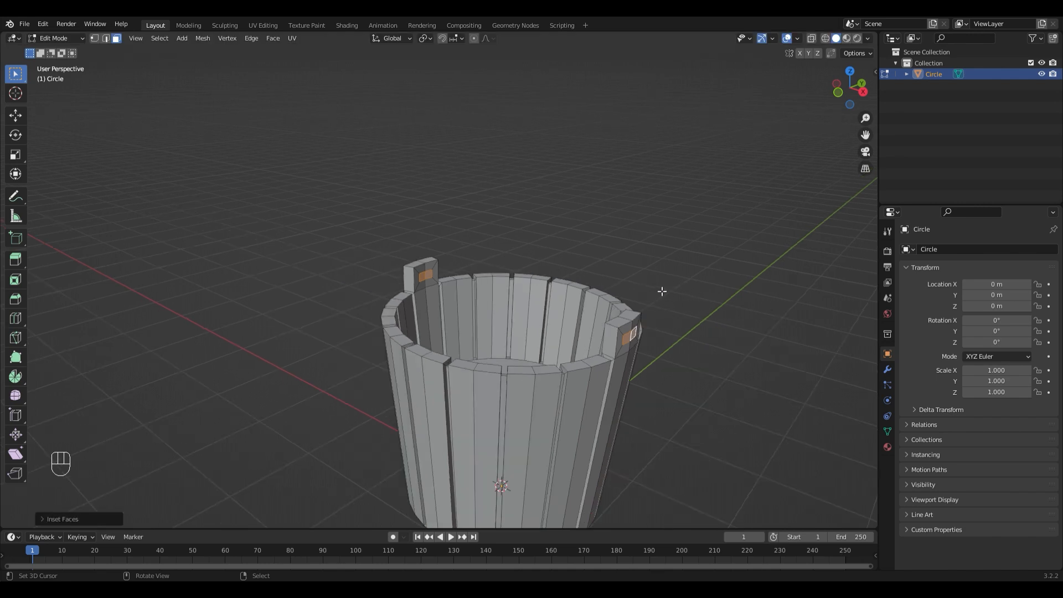
scroll(535, 266, up, 2)
scroll(519, 270, down, 1)
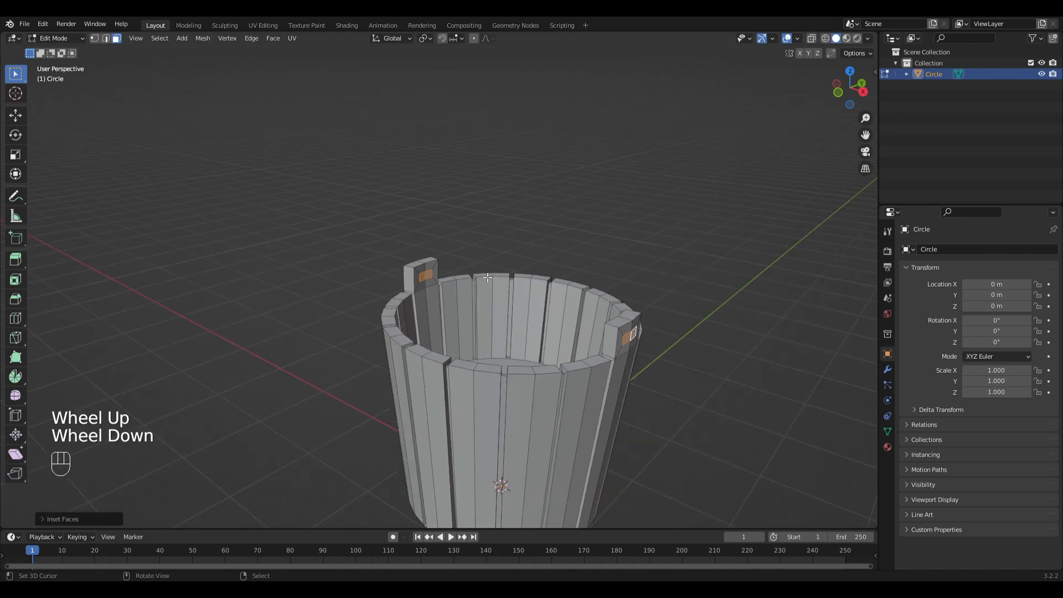
key(w)
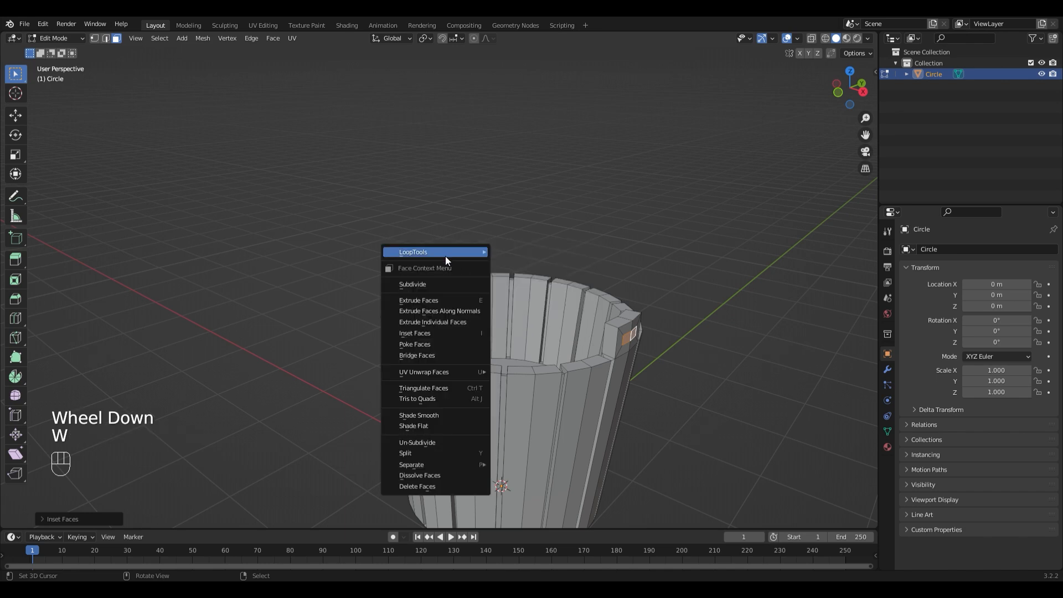
mouse_move(415, 251)
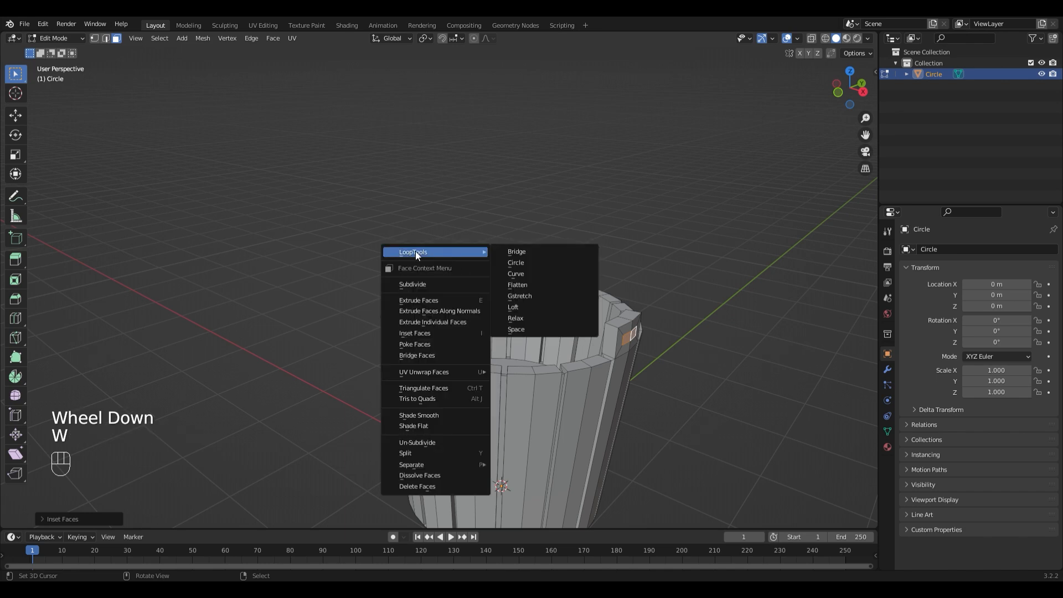
click(532, 263)
- Delete the rounded inset faces on both handle tabs to open holes through them
scroll(448, 285, up, 2)
shift+middle_drag(492, 288, 487, 242)
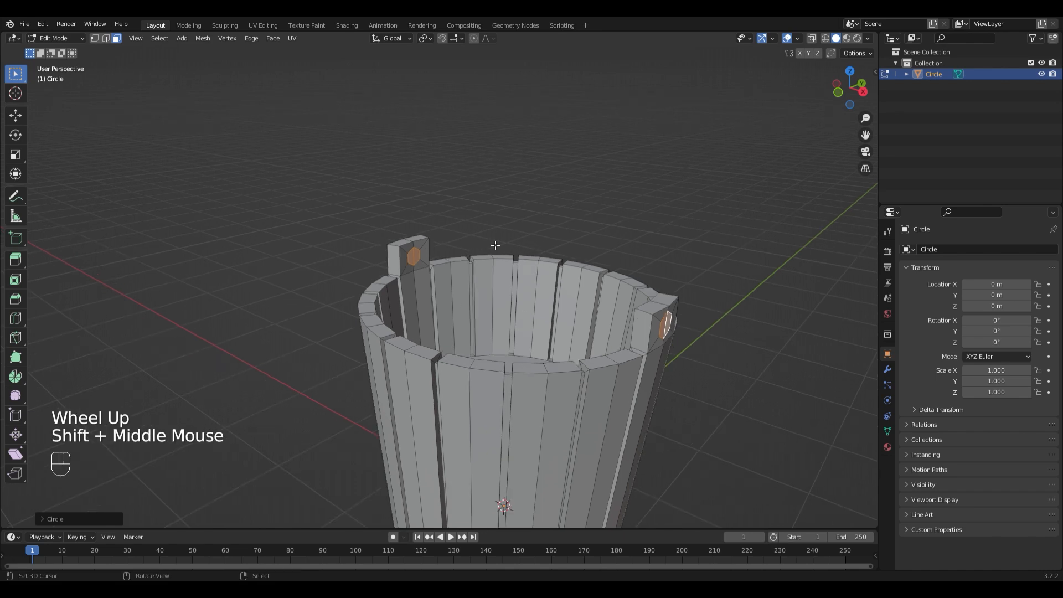
key(Delete)
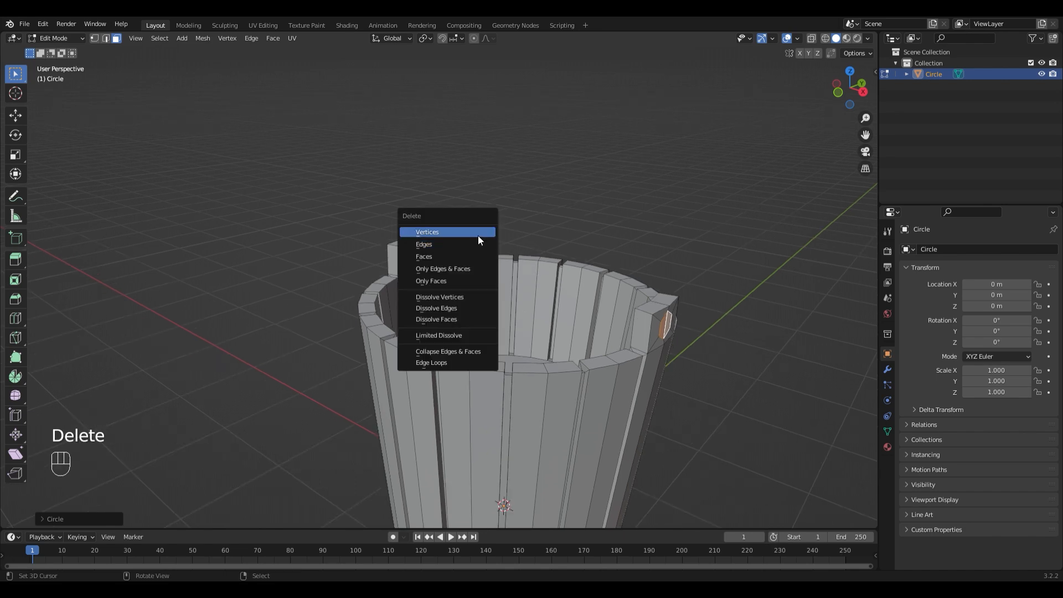
click(448, 256)
- Fill the lower walls of the first tab's hole with faces joining the matching inner and outer edges
middle_drag(671, 303, 443, 348)
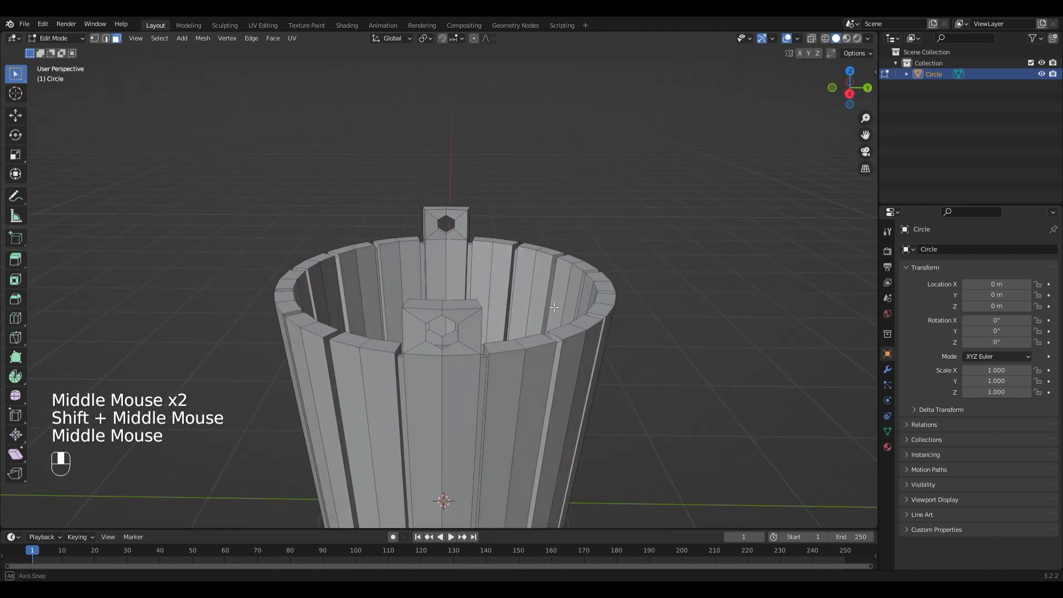
scroll(443, 347, up, 1)
middle_drag(619, 363, 622, 345)
shift+middle_drag(622, 344, 632, 371)
key(2)
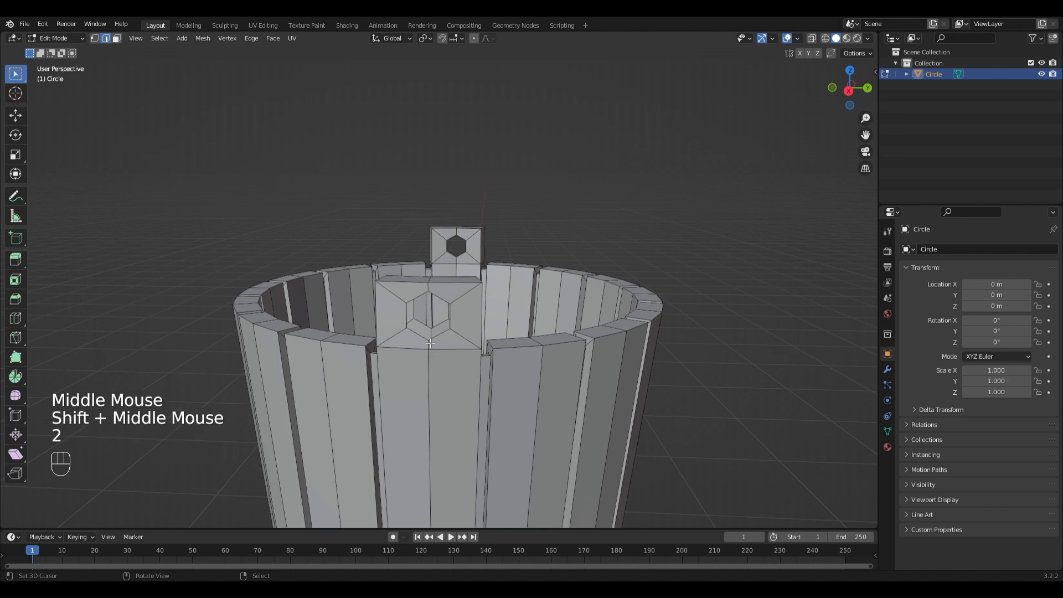
scroll(429, 350, up, 1)
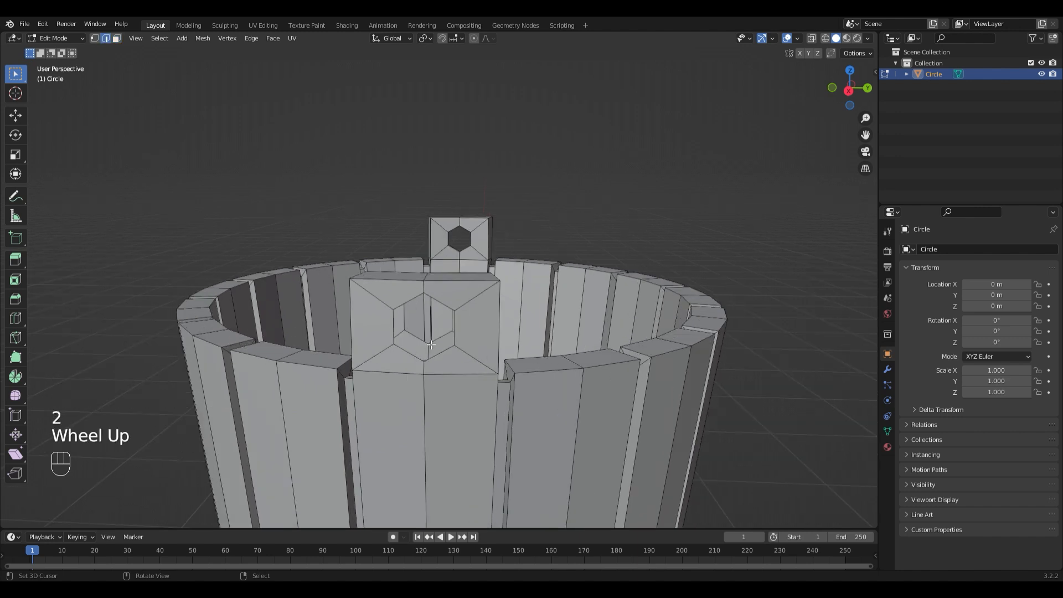
shift+right_click(412, 353)
shift+right_click(419, 340)
key(f)
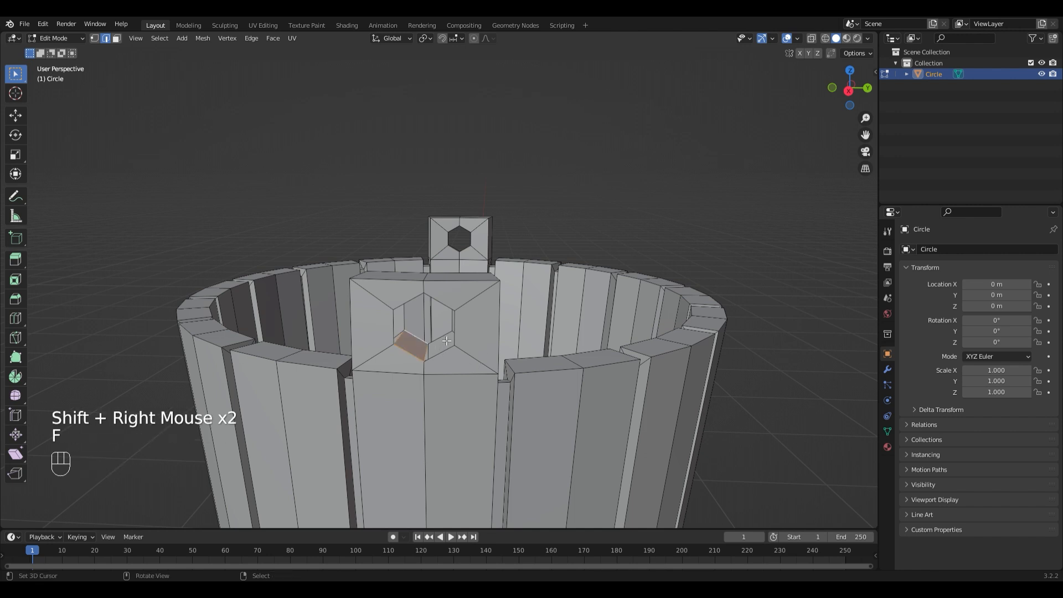
right_click(435, 355)
shift+right_click(445, 339)
middle_drag(445, 338, 354, 266)
key(f)
- Close the remaining gaps around the first tab's hole by filling faces between its inner and outer edges
right_click(528, 197)
shift+right_click(520, 202)
key(f)
right_click(329, 256)
shift+right_click(346, 259)
key(f)
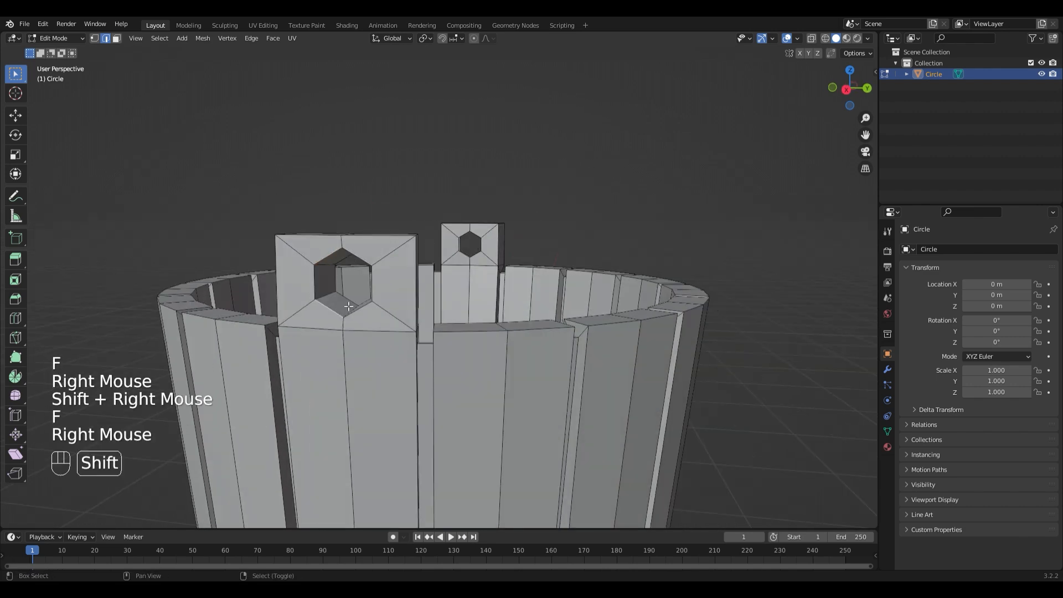
shift+right_click(355, 307)
key(f)
key(f)
key(Escape)
key(f)
- Fill the walls of the opposite tab's hole with faces between its matching inner and outer edges
scroll(354, 311, down, 1)
middle_drag(354, 311, 501, 270)
right_click(387, 327)
scroll(501, 270, up, 2)
shift+middle_drag(501, 270, 539, 282)
right_click(423, 279)
shift+right_click(435, 277)
key(f)
right_click(446, 285)
shift+right_click(445, 297)
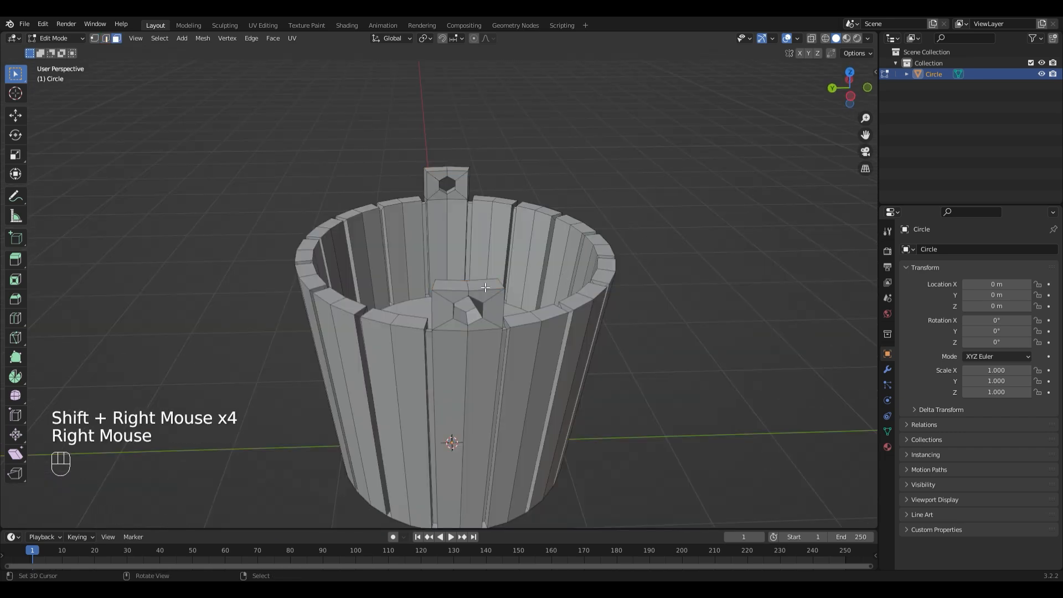
- Select the top faces of both handle tabs and raise them slightly along Z
shift+right_click(460, 292)
shift+right_click(484, 285)
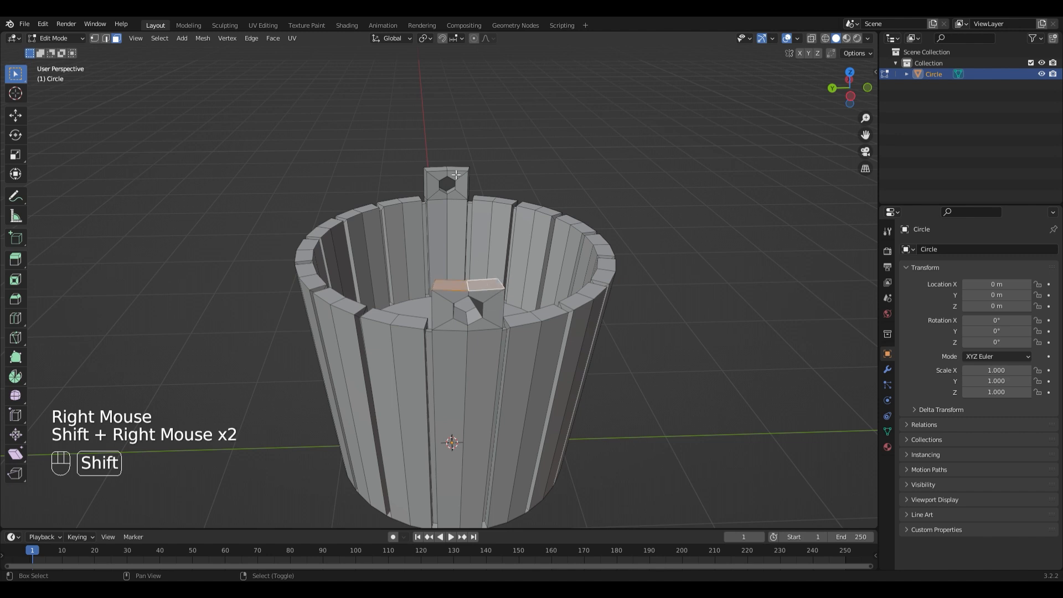
shift+right_click(439, 172)
shift+right_click(462, 172)
middle_drag(494, 178, 700, 282)
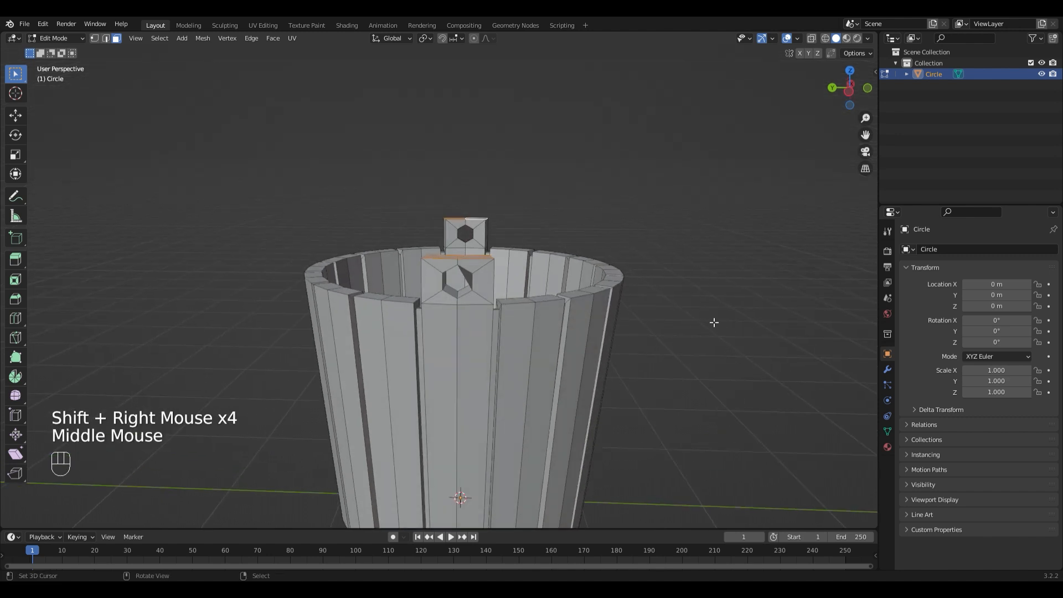
key(g)
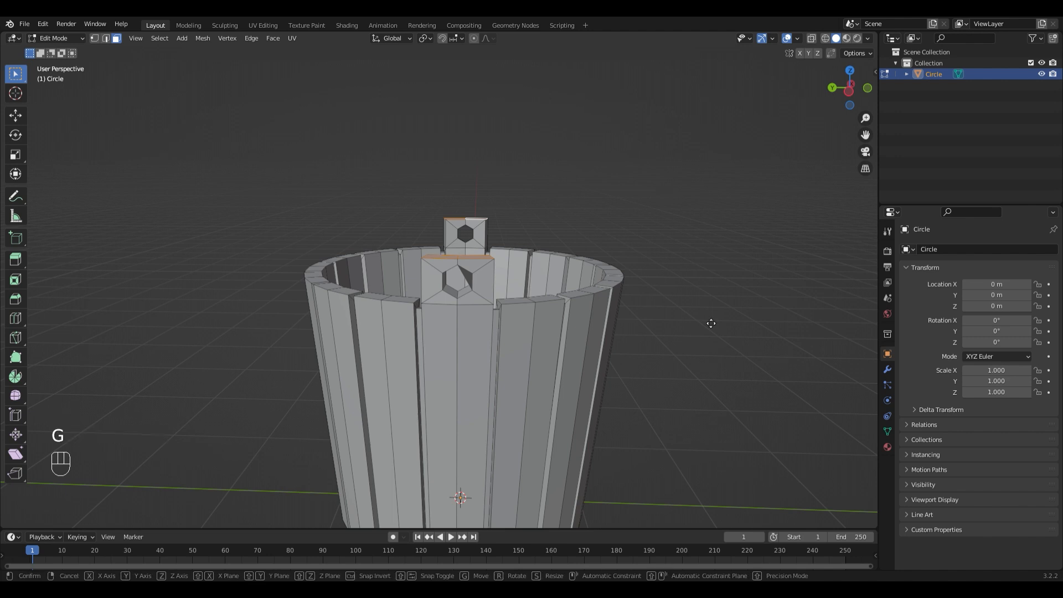
key(z)
click(714, 314)
- Bevel the outer top corner edges of both handle tabs by about 0.08 m with one segment
middle_drag(731, 302, 529, 292)
right_click(688, 295)
key(2)
scroll(528, 291, down, 1)
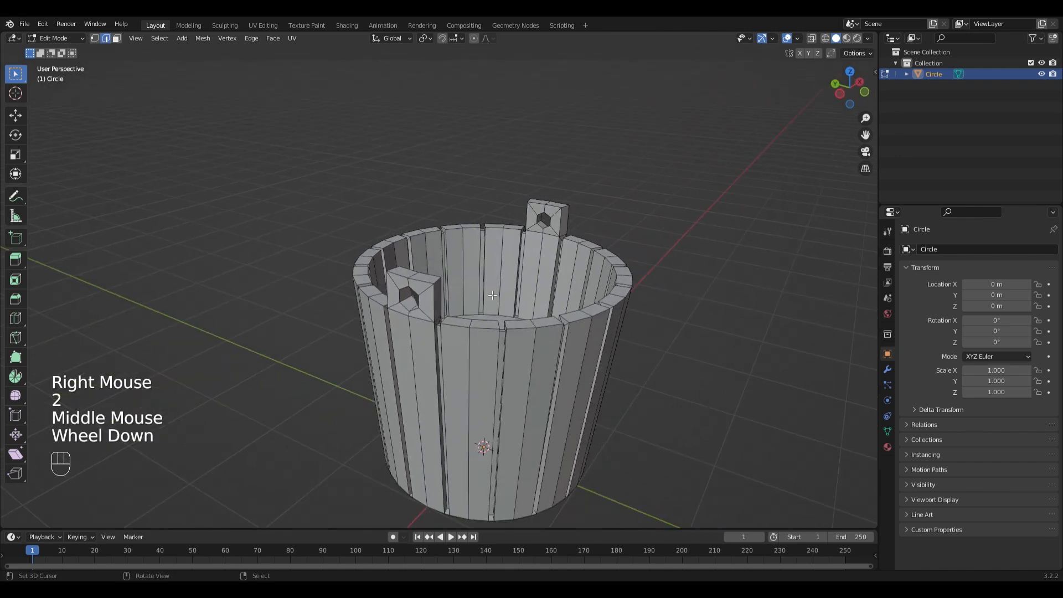
right_click(437, 286)
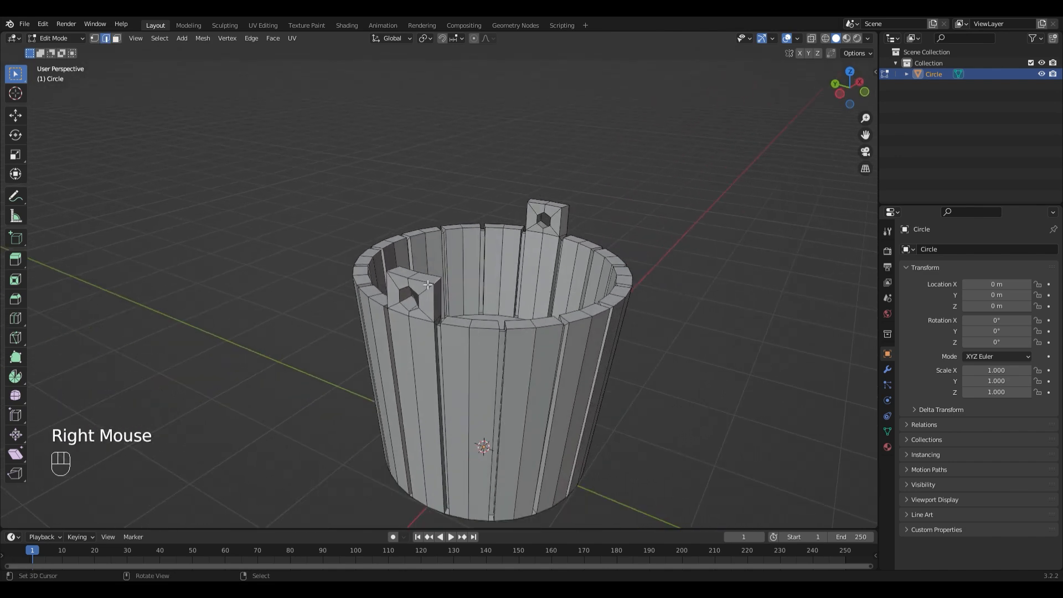
shift+right_click(395, 273)
shift+right_click(567, 209)
shift+right_click(533, 204)
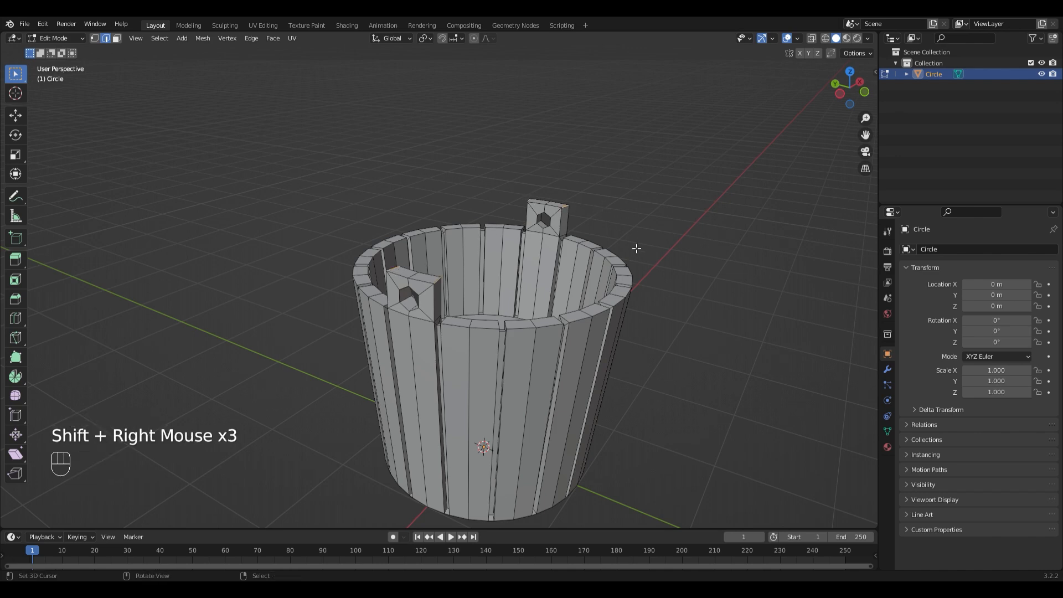
middle_drag(636, 247, 636, 240)
key(ctrl+b)
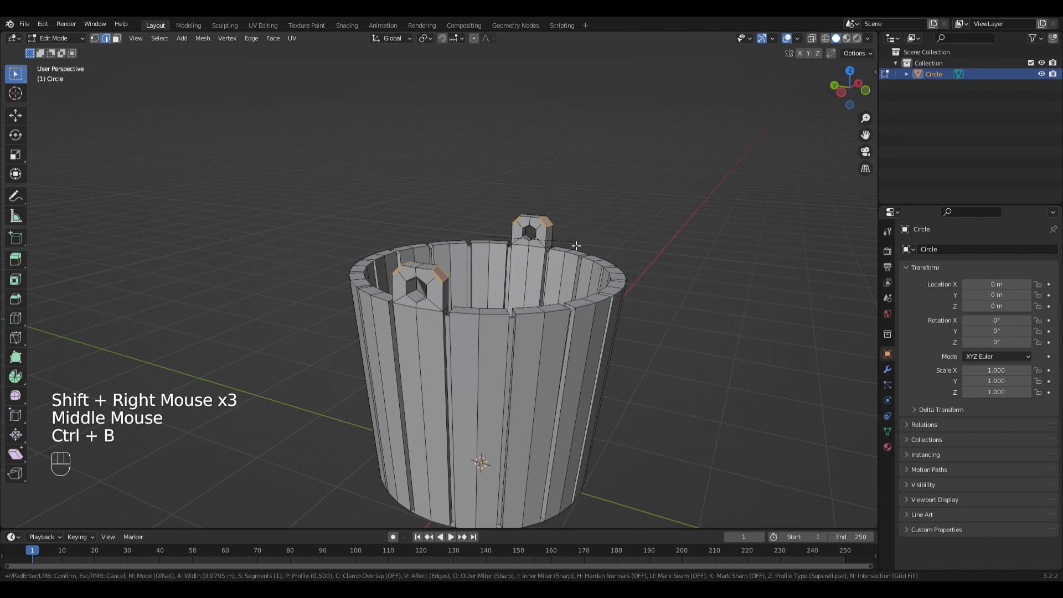
click(576, 245)
scroll(635, 237, up, 3)
scroll(635, 237, down, 4)
scroll(602, 270, up, 1)
middle_drag(603, 270, 659, 282)
right_click(660, 282)
- Return to Object Mode and add a new mesh circle at the base of the bucket
key(Tab)
middle_drag(577, 324, 612, 287)
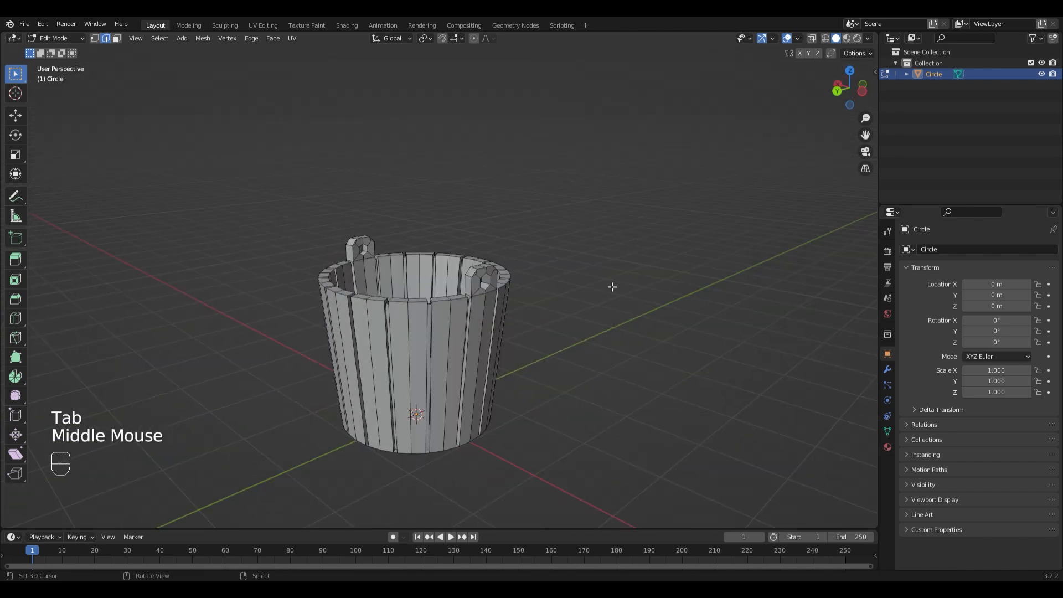
middle_drag(554, 318, 475, 363)
key(Tab)
scroll(569, 394, down, 2)
key(shift+a)
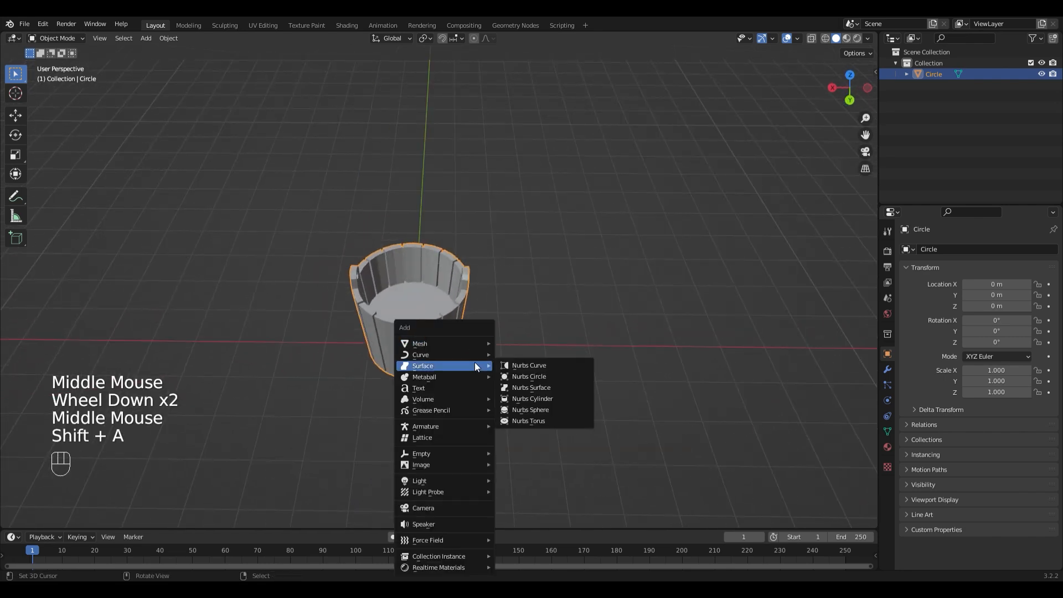
mouse_move(458, 344)
click(528, 365)
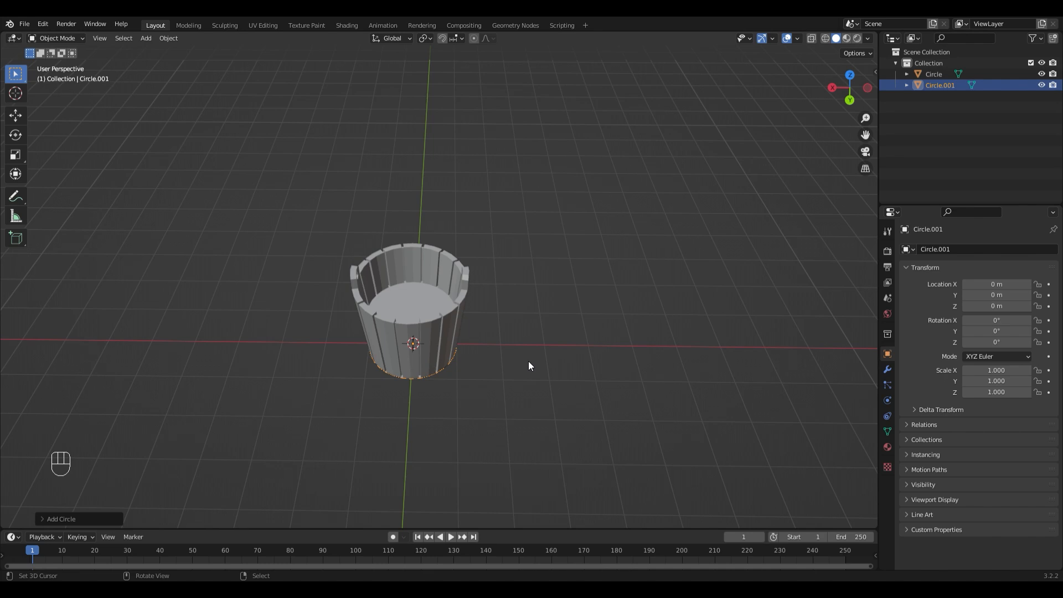
- Move the new circle up along Z to about 2.72 m, above the bucket
scroll(529, 365, down, 2)
middle_drag(536, 399, 549, 369)
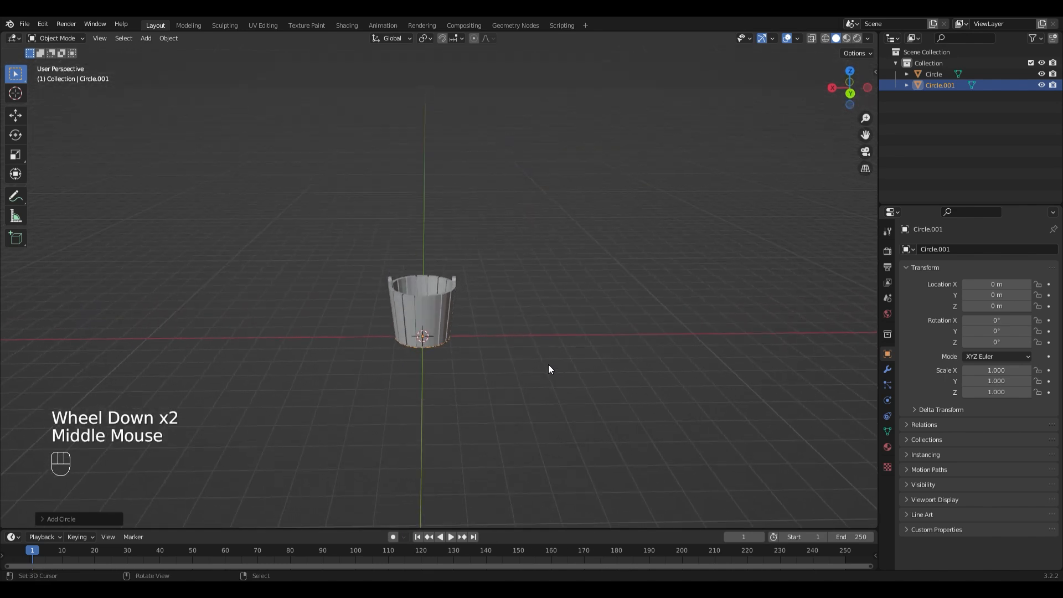
key(g)
key(z)
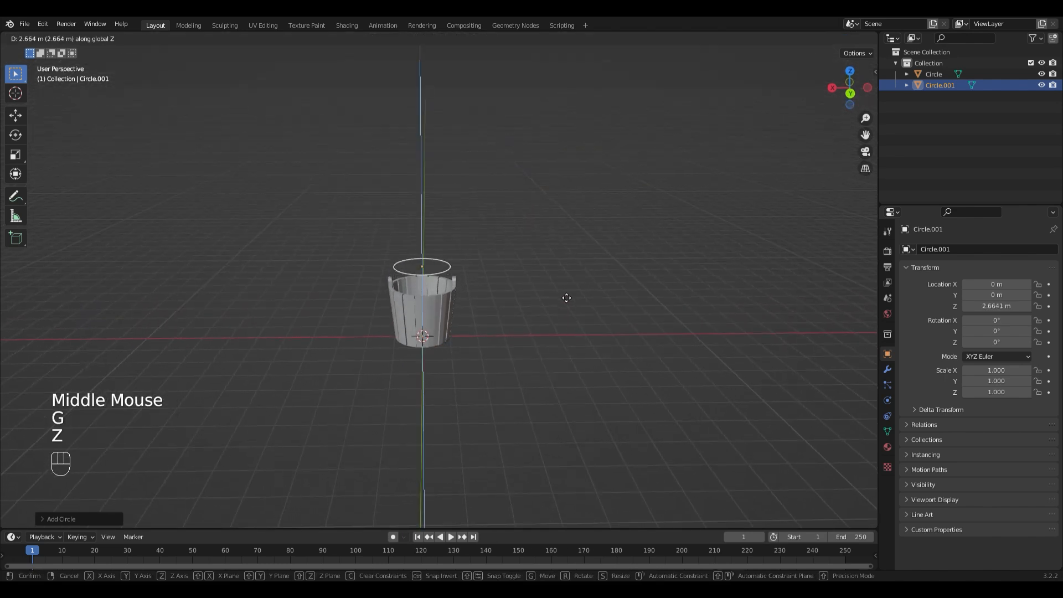
click(561, 298)
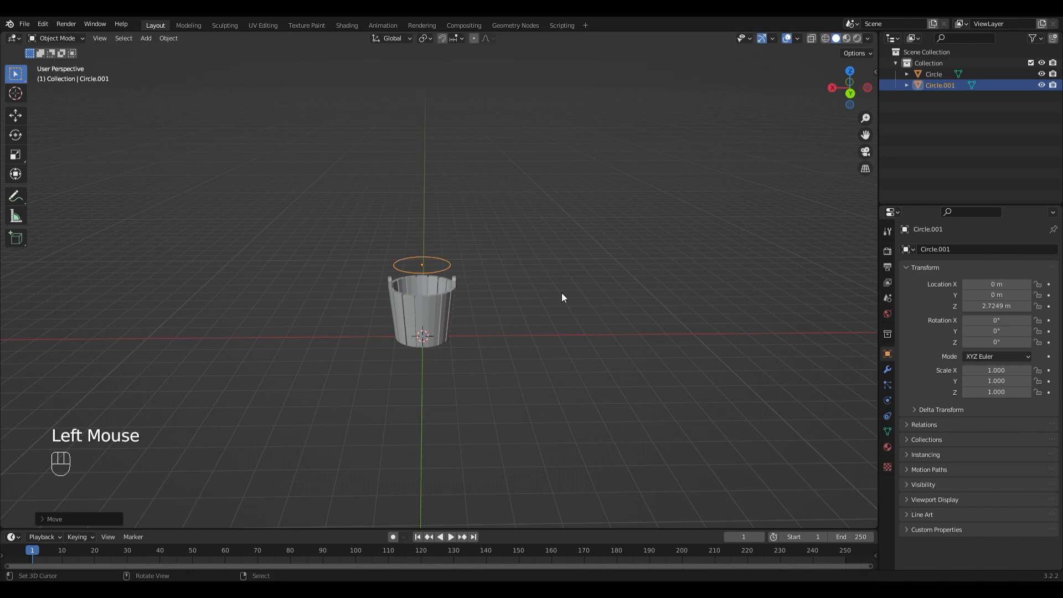
- In Edit Mode, select the new circle's whole edge loop from the top view and fill it with a face
key(Tab)
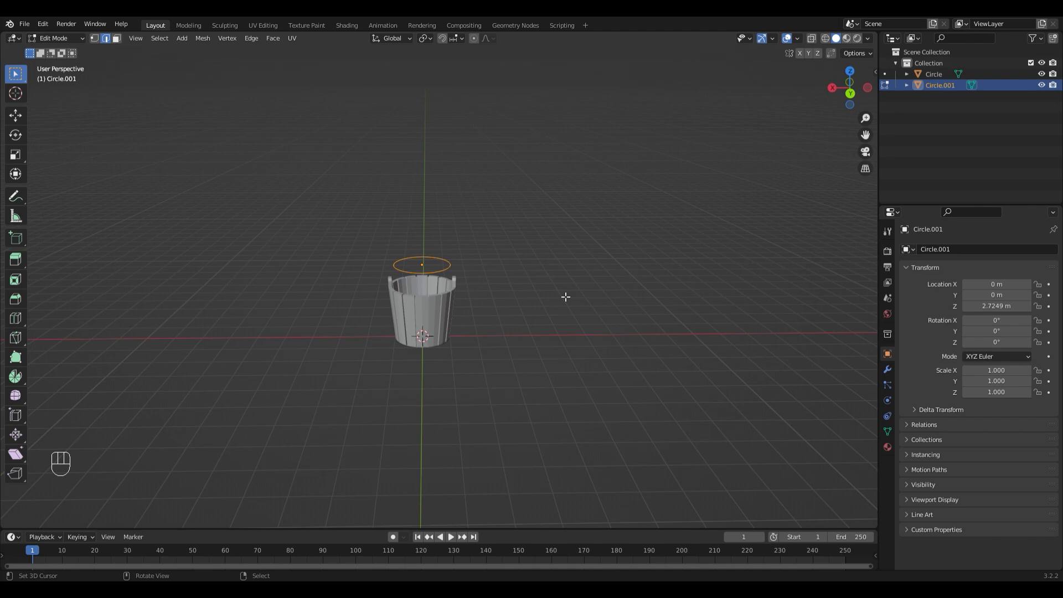
key(KP_7)
scroll(565, 296, up, 4)
shift+middle_drag(633, 351, 590, 294)
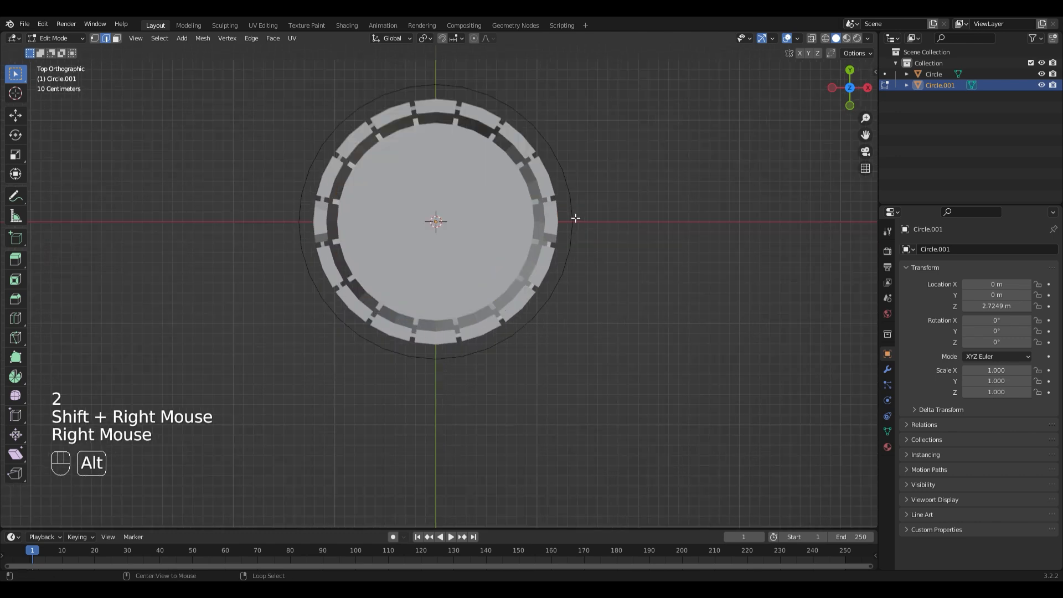
alt+right_click(574, 218)
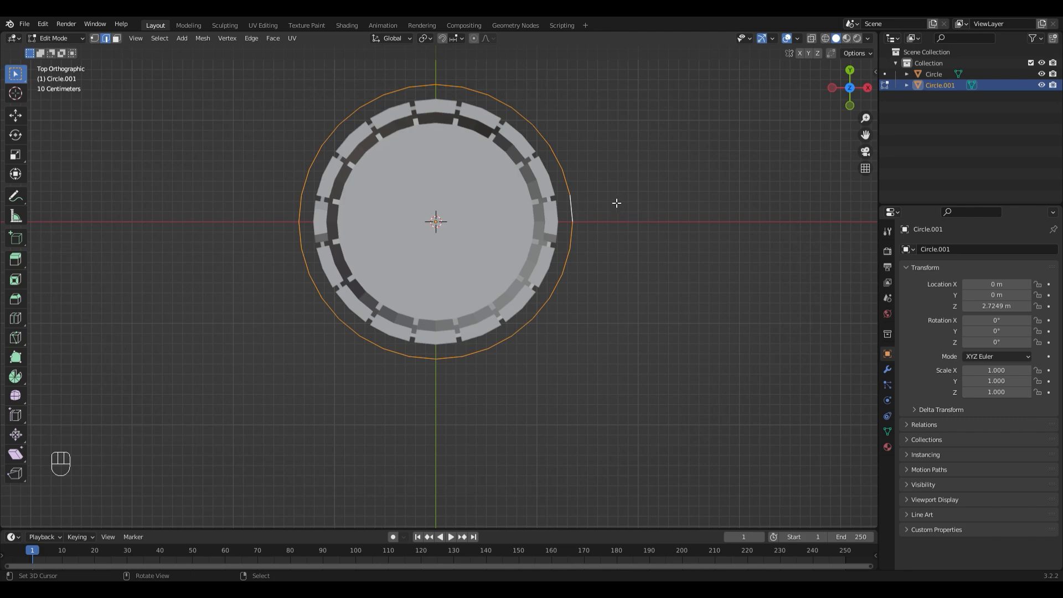
key(f)
- Inset the filled circle face by about 0.08 m to form a narrow outer ring
scroll(548, 202, down, 1)
key(3)
right_click(499, 218)
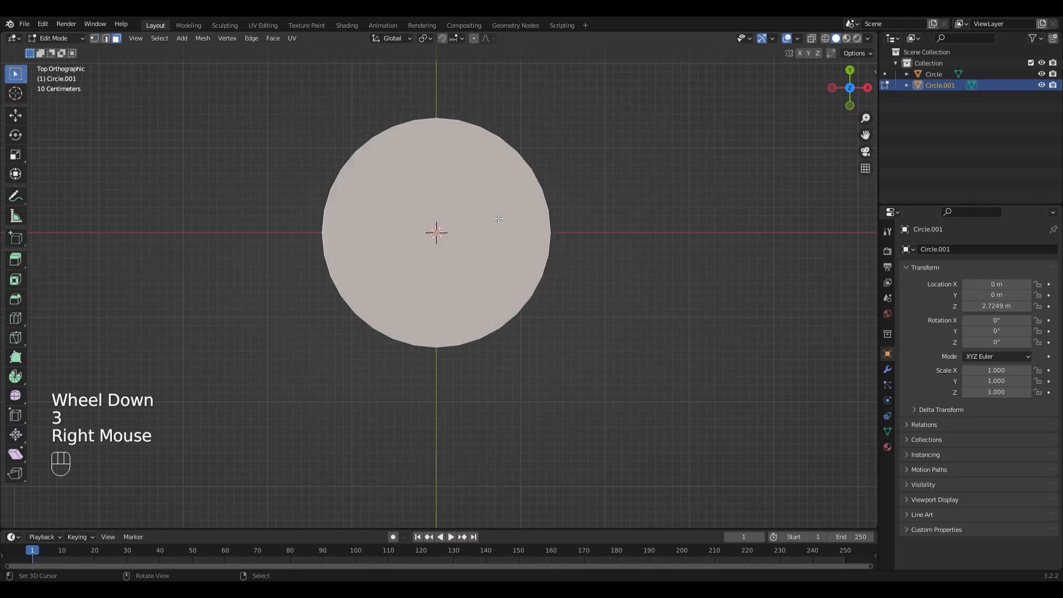
key(i)
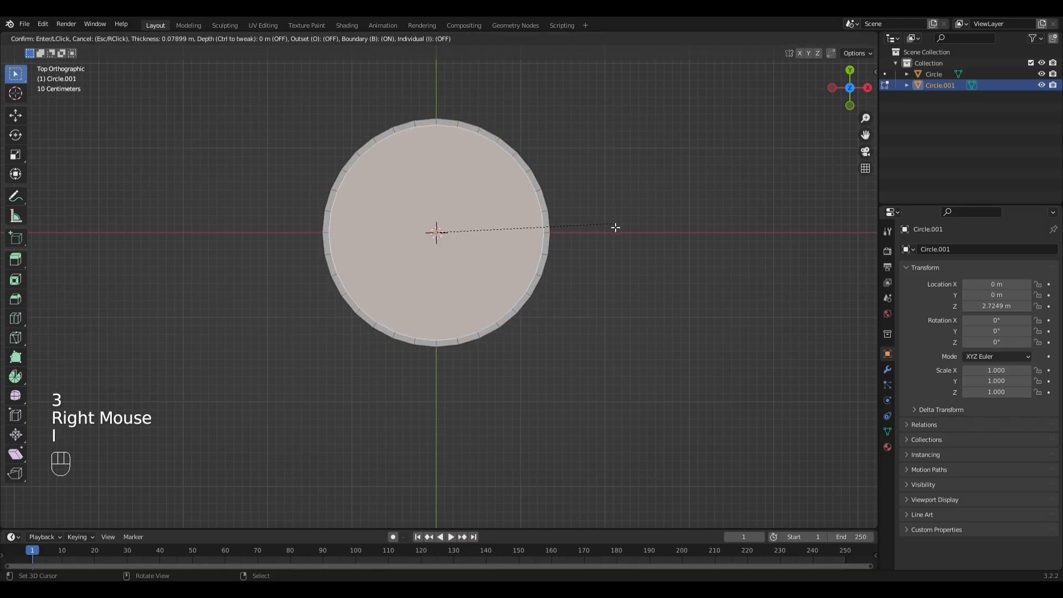
click(613, 227)
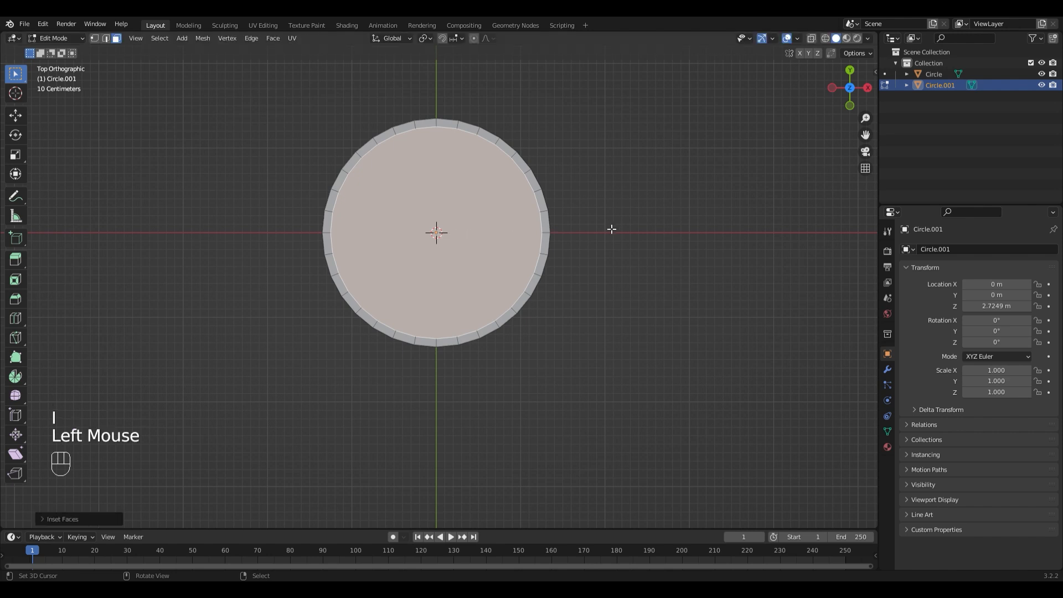
right_click(611, 228)
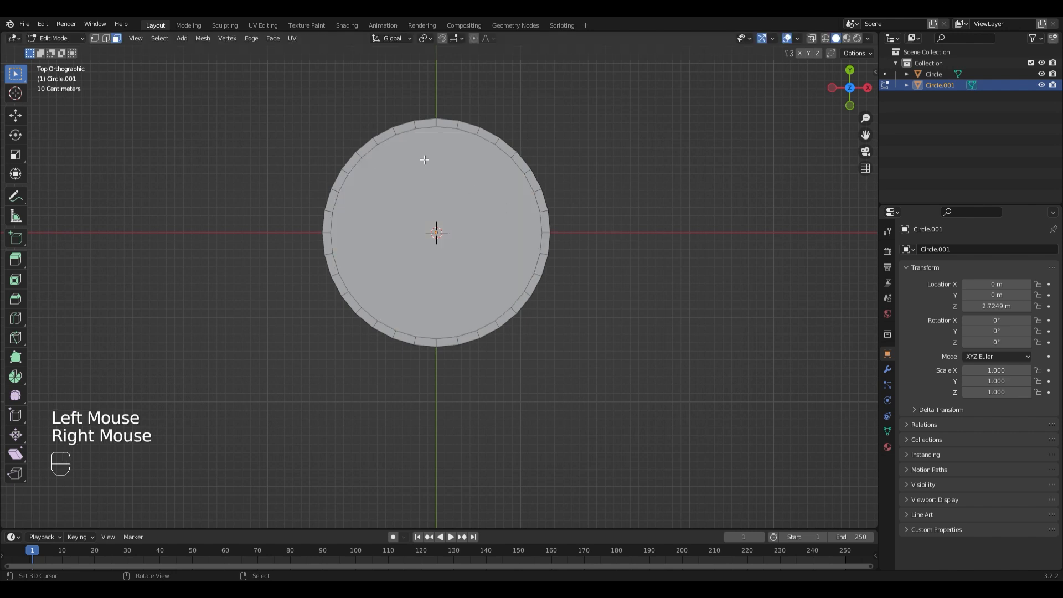
- Delete the centre face and the ring faces on the negative X side, leaving a half ring
key(3)
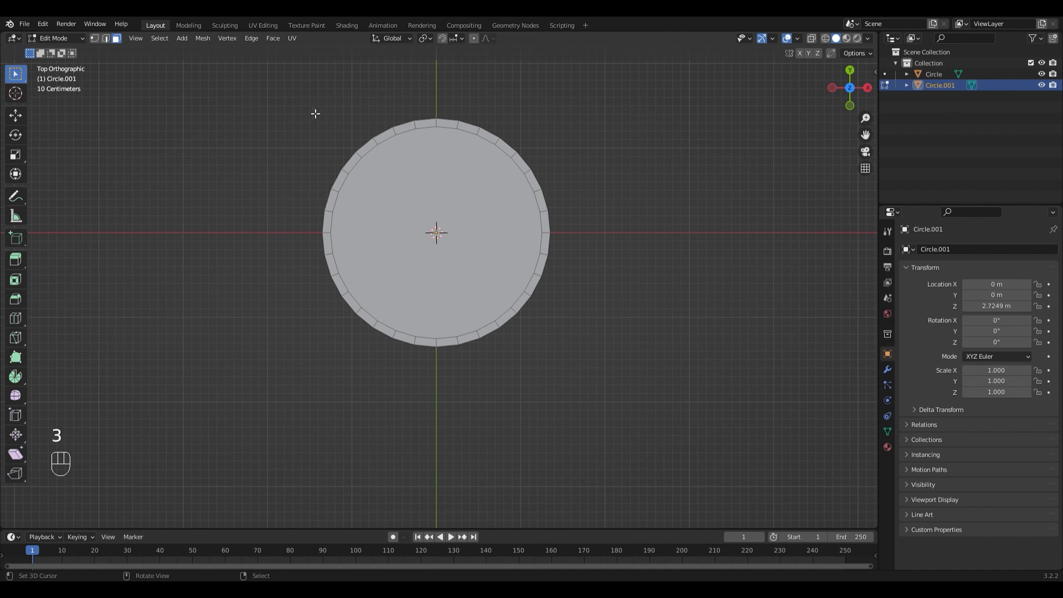
key(b)
drag(270, 91, 428, 353)
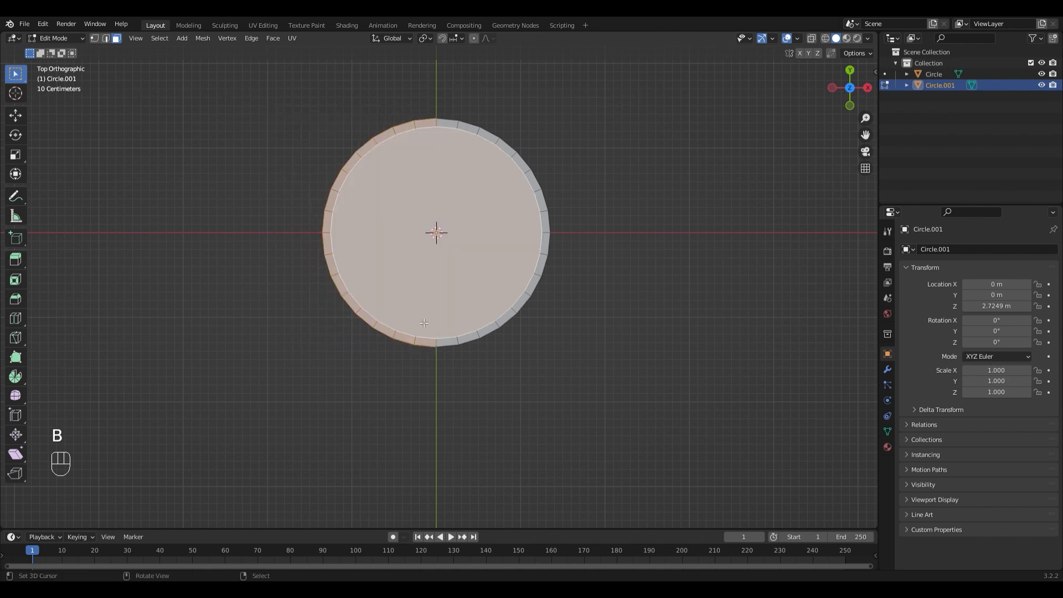
key(Delete)
click(418, 282)
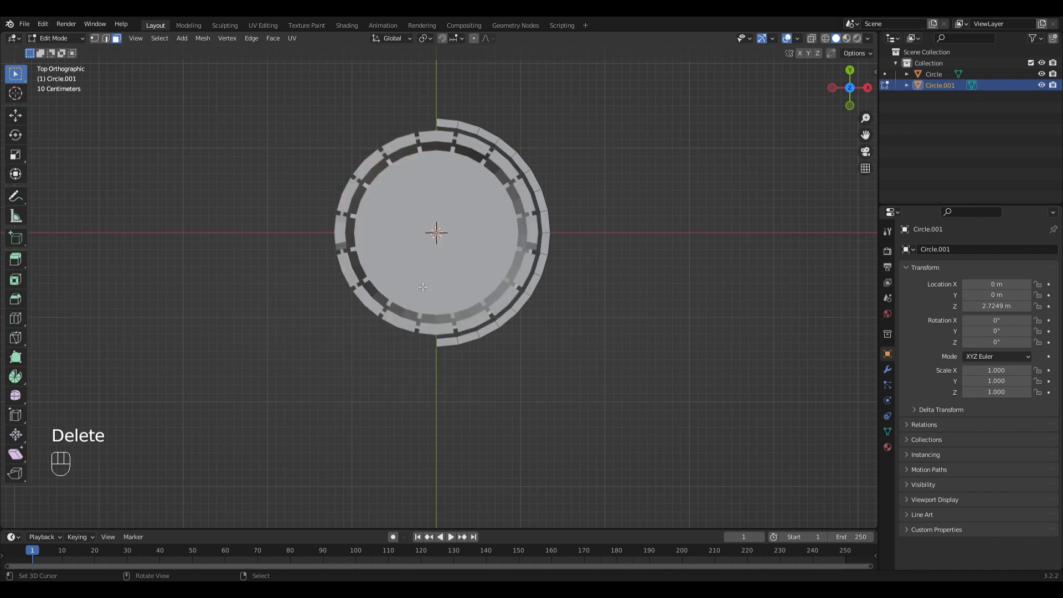
- Select all faces of the half ring and extrude them up by about 0.08 m to give the handle thickness
scroll(520, 206, up, 2)
middle_drag(646, 370, 649, 321)
scroll(602, 266, down, 2)
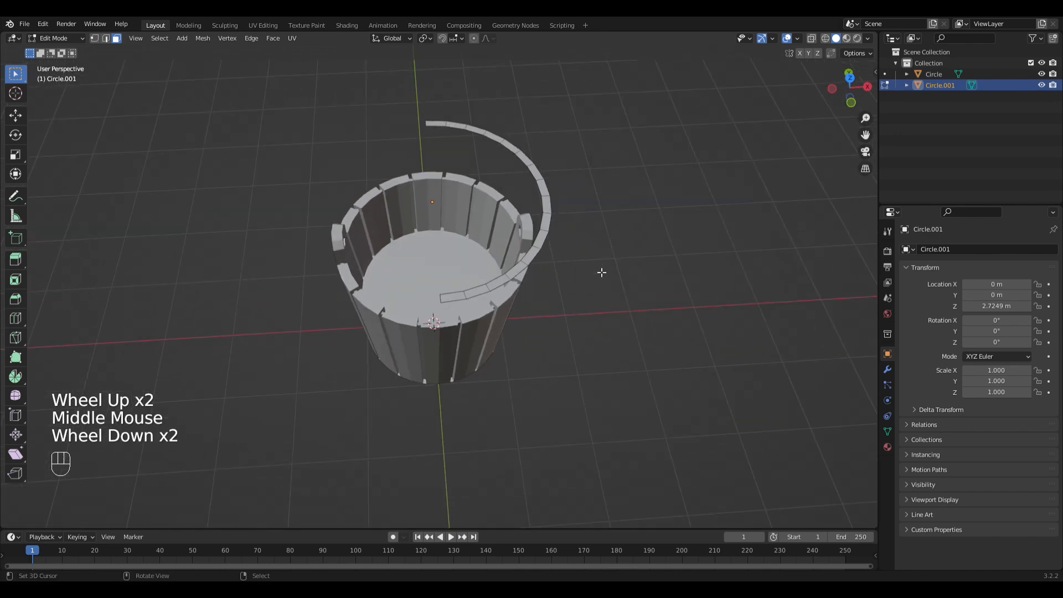
middle_drag(603, 265, 596, 244)
scroll(605, 218, up, 2)
key(a)
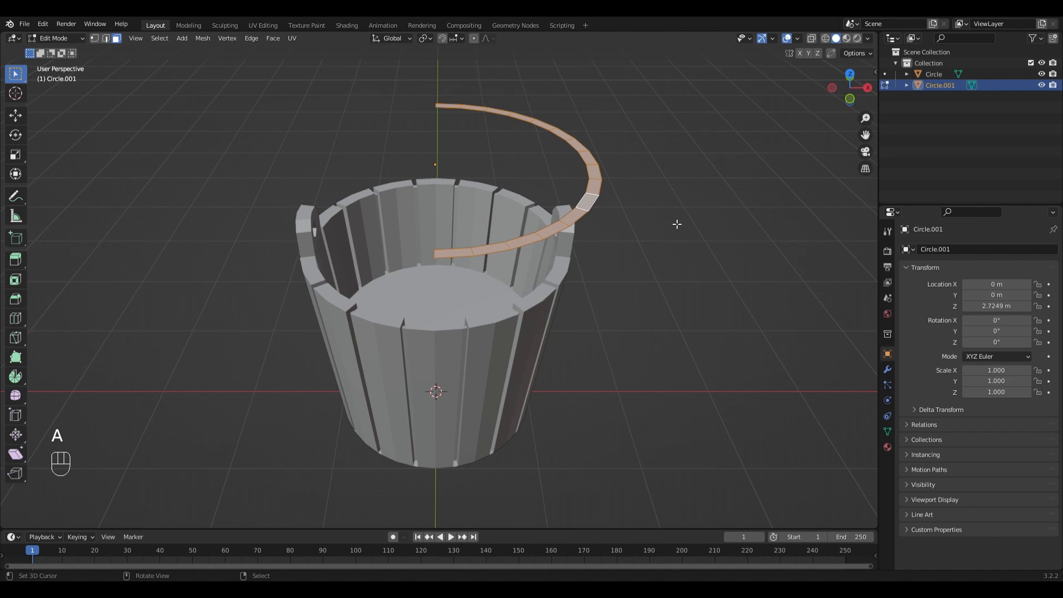
key(e)
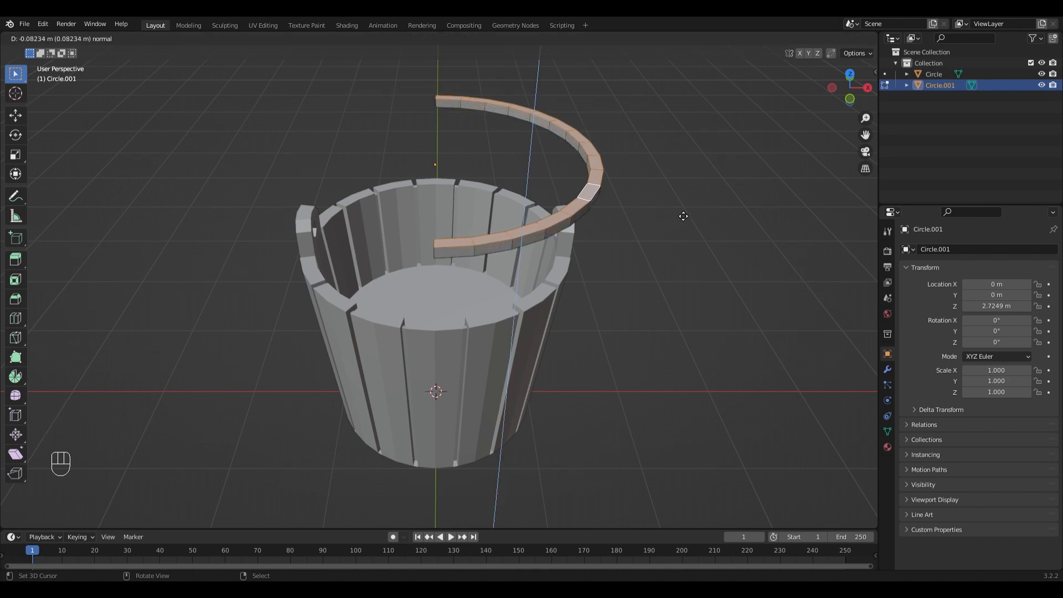
click(683, 216)
- Select the entire half-ring mesh and rotate it 90° around the Z axis
scroll(638, 178, down, 2)
middle_drag(638, 177, 676, 194)
scroll(581, 200, down, 1)
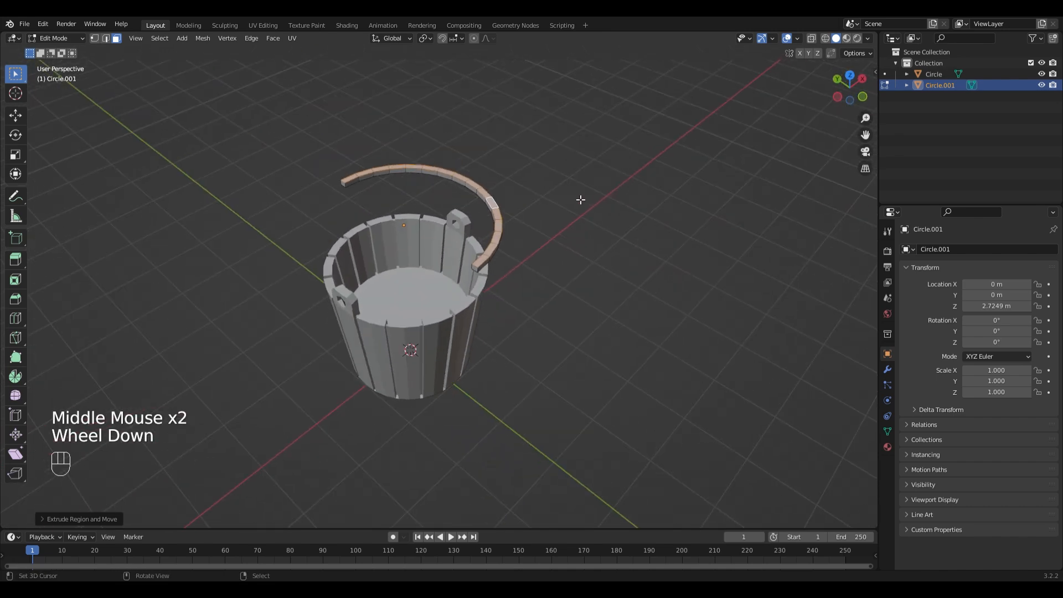
scroll(559, 212, down, 1)
middle_drag(501, 218, 536, 230)
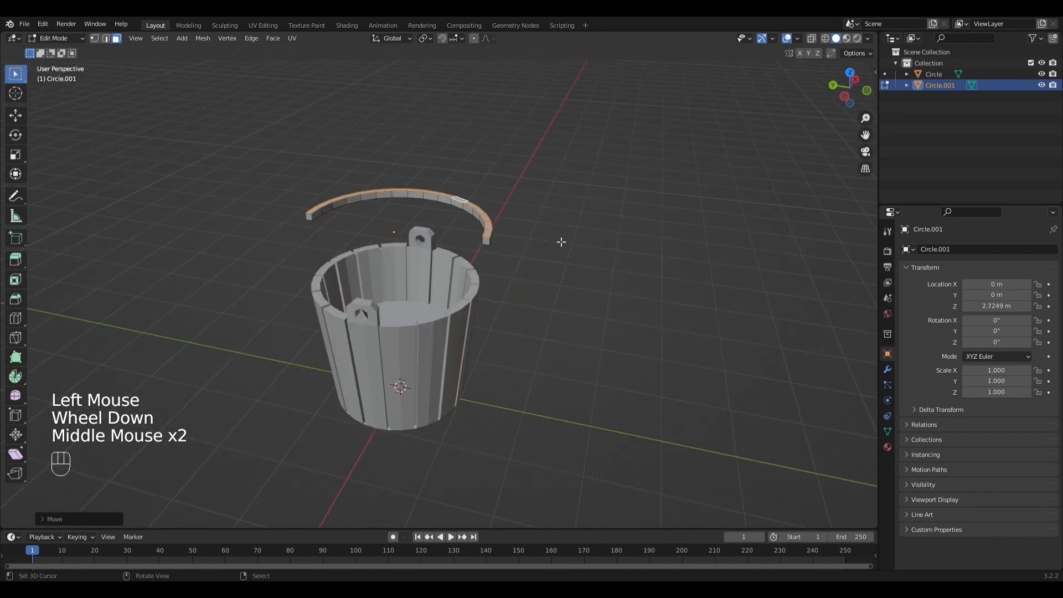
scroll(560, 242, down, 2)
middle_drag(527, 240, 535, 290)
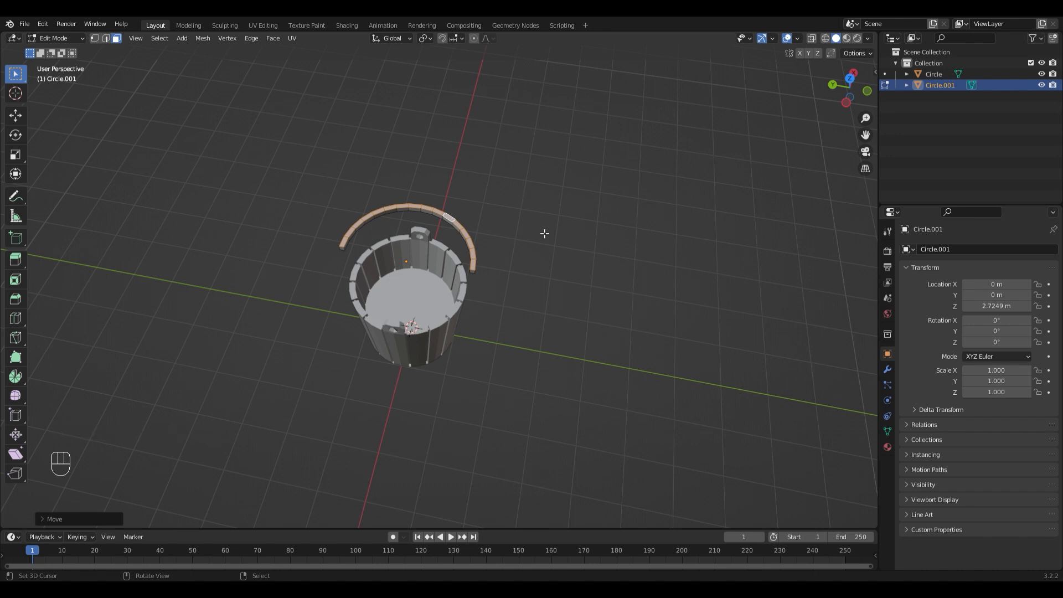
key(a)
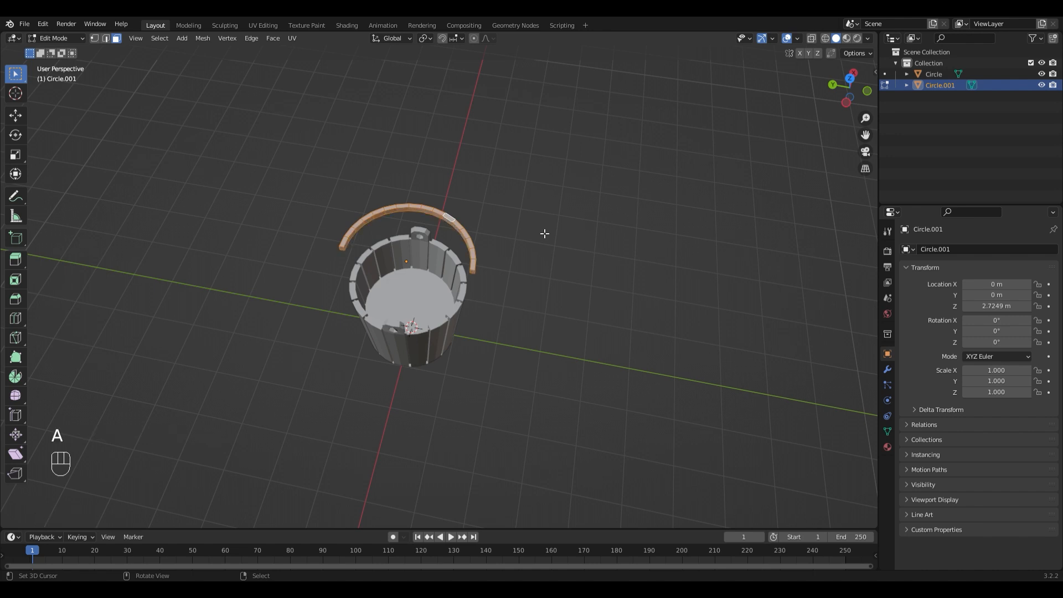
key(r)
text(z)
text(90)
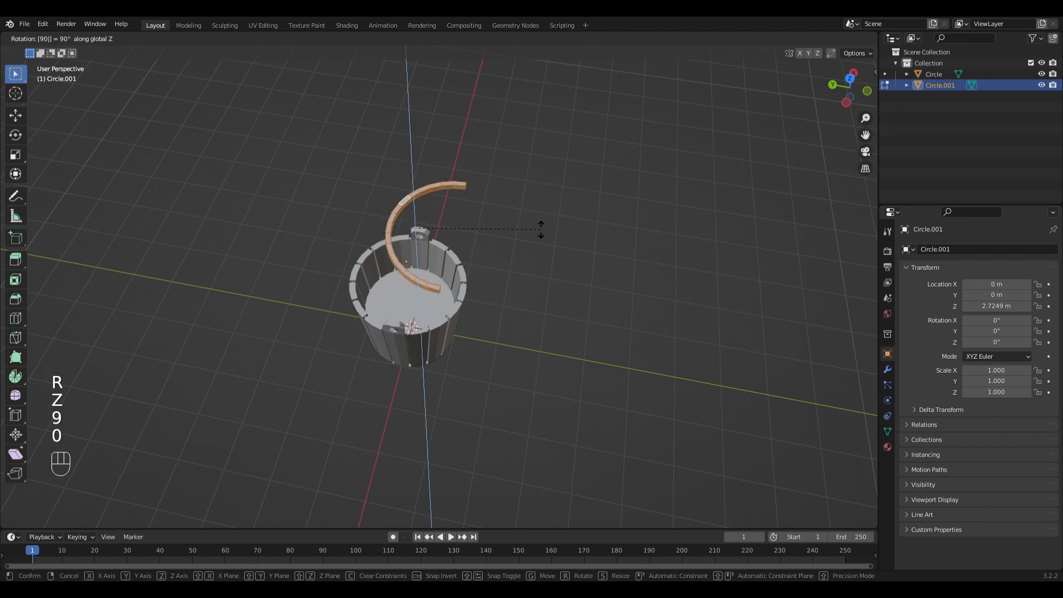
click(541, 229)
- From the top view, move the half ring within the XY plane, about -0.79 m in X and 0.69 m in Y, to centre it around the bucket
middle_drag(541, 229, 532, 215)
scroll(532, 215, up, 1)
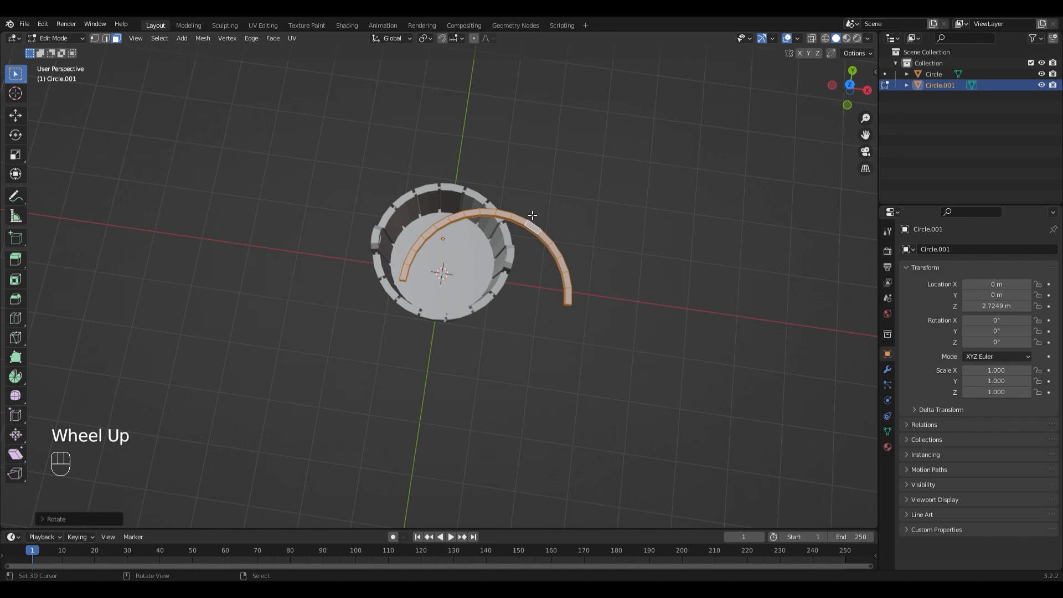
key(KP_7)
scroll(469, 135, up, 2)
shift+middle_drag(499, 160, 512, 223)
key(g)
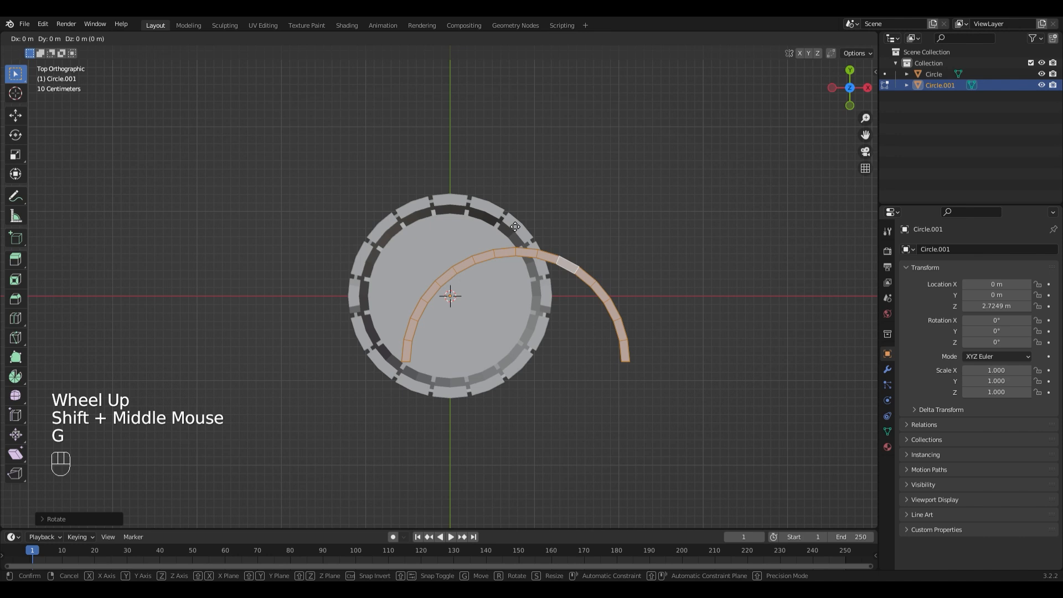
key(shift+z)
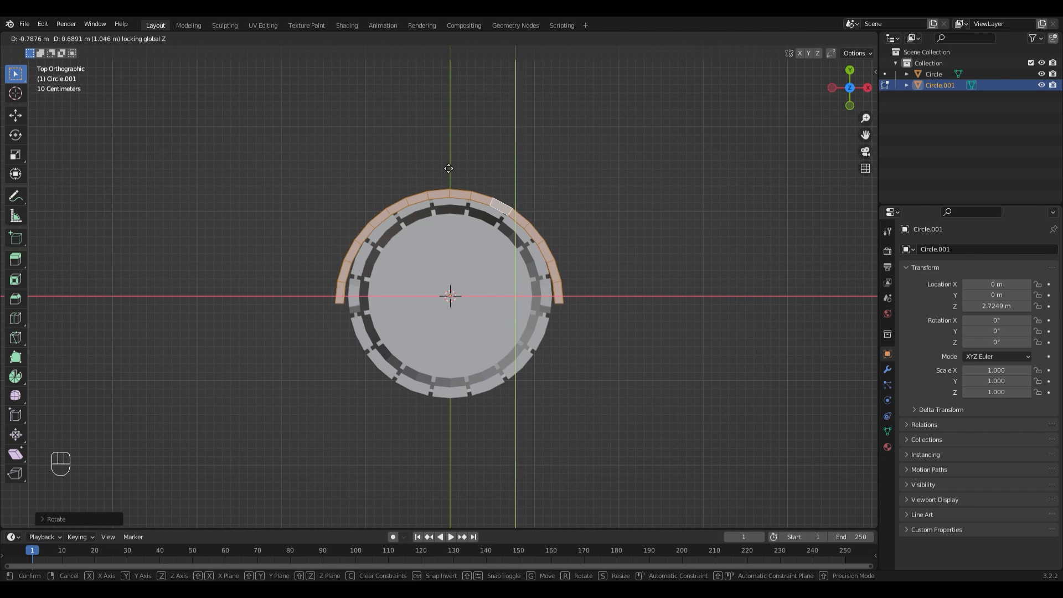
click(447, 169)
- Select the inner side face near each end of the handle and inset both by about 0.04 m
middle_drag(584, 246, 349, 256)
scroll(586, 190, up, 3)
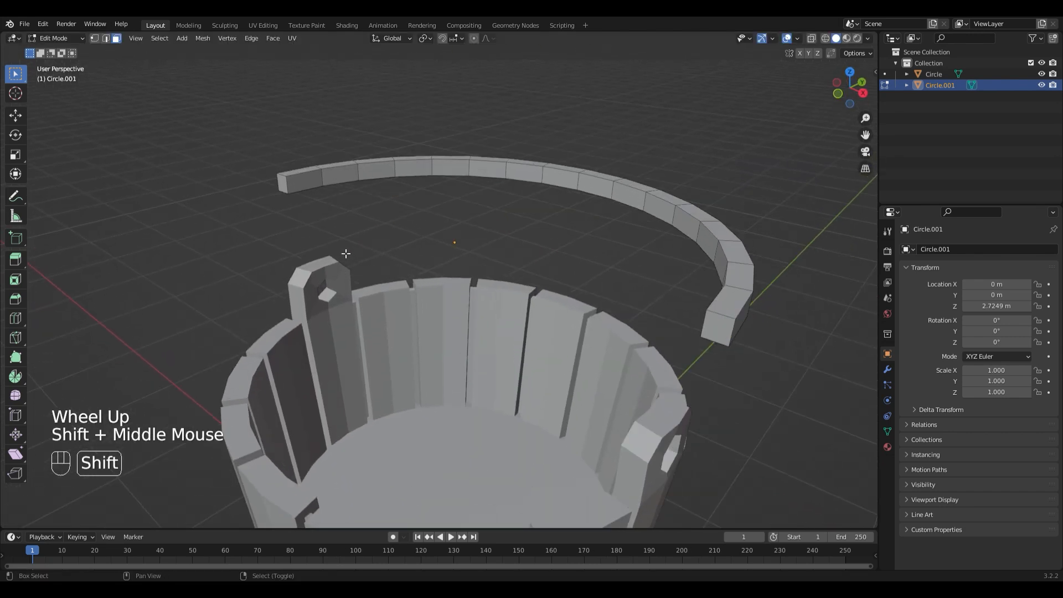
key(3)
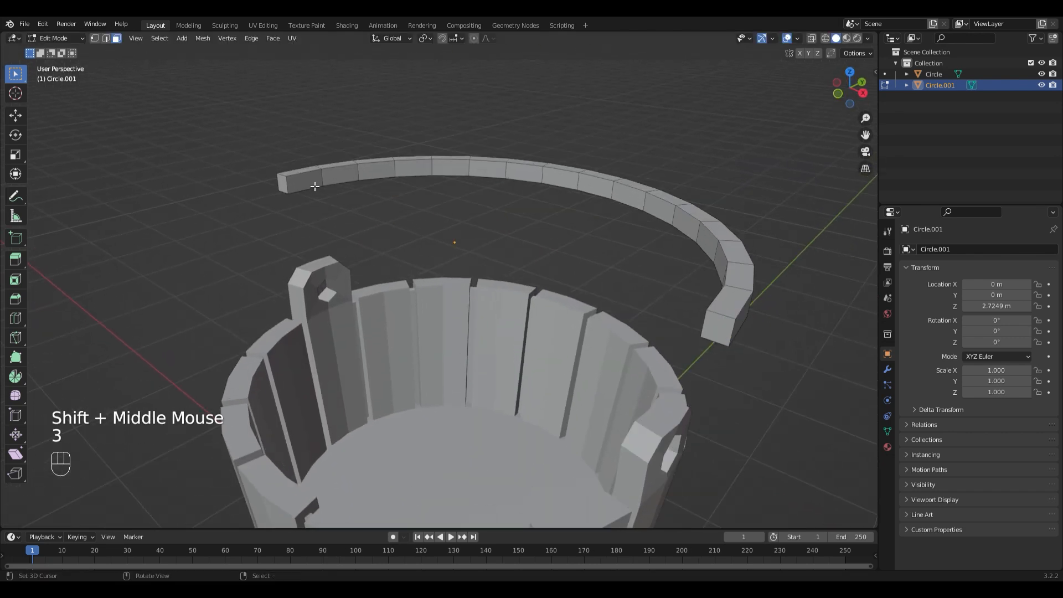
right_click(294, 182)
middle_drag(296, 180, 700, 206)
shift+right_click(700, 205)
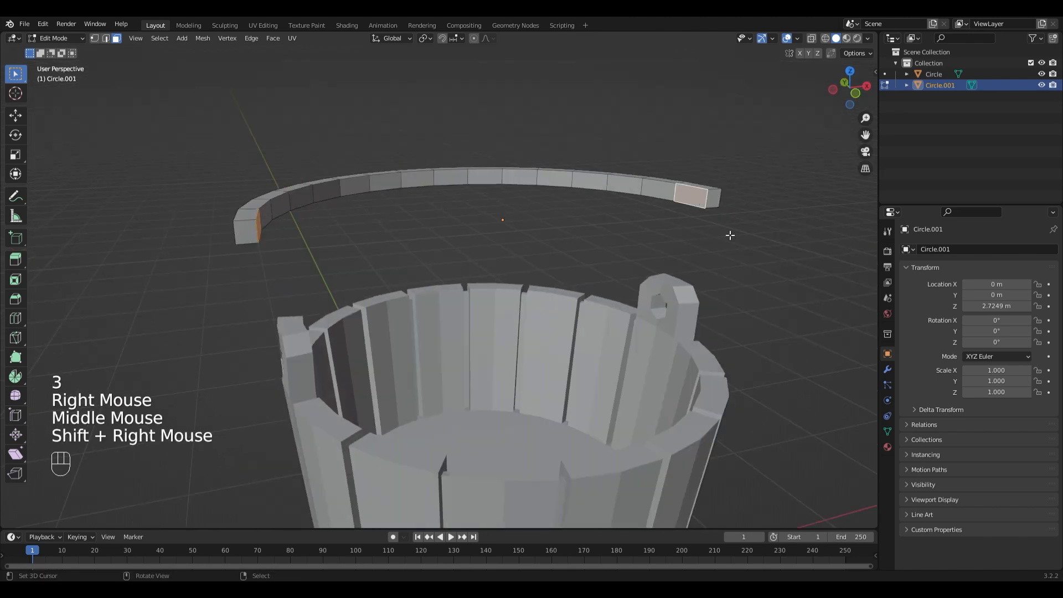
key(i)
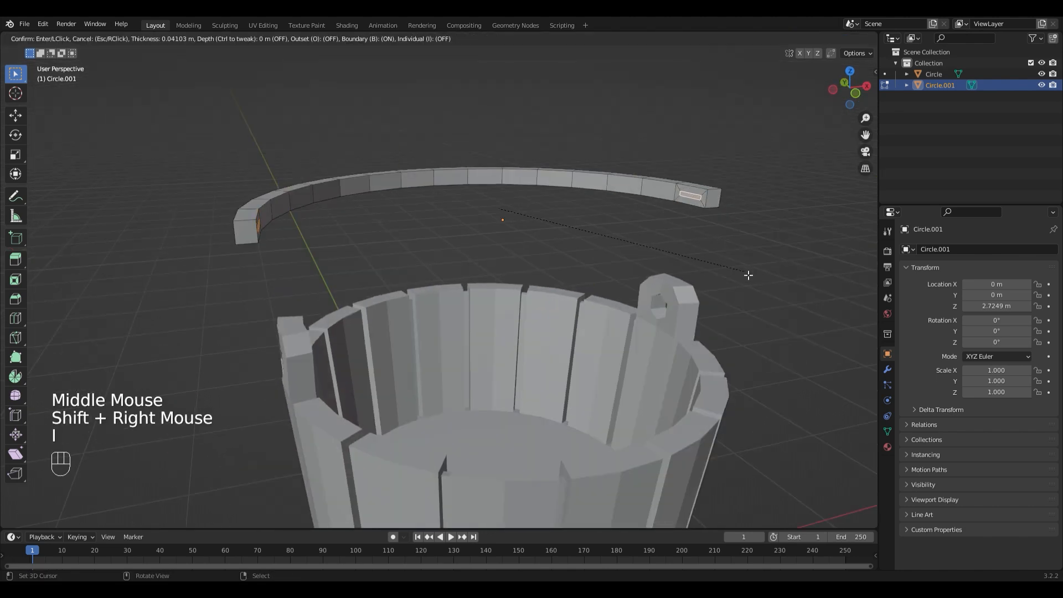
click(748, 273)
- Reshape the two inset faces with the LoopTools Circle operation
middle_drag(747, 275, 732, 294)
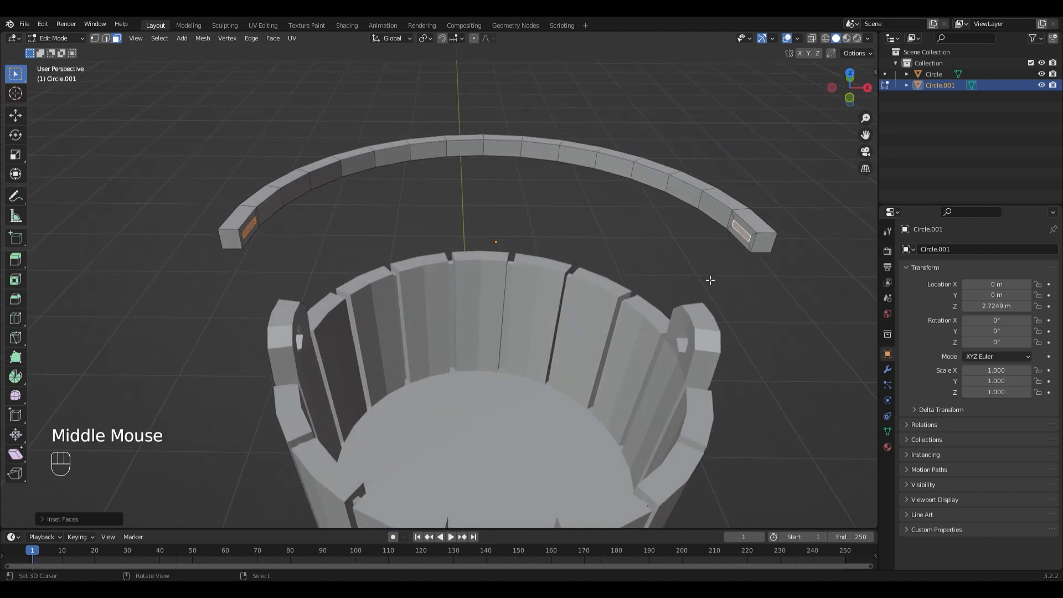
key(w)
mouse_move(759, 271)
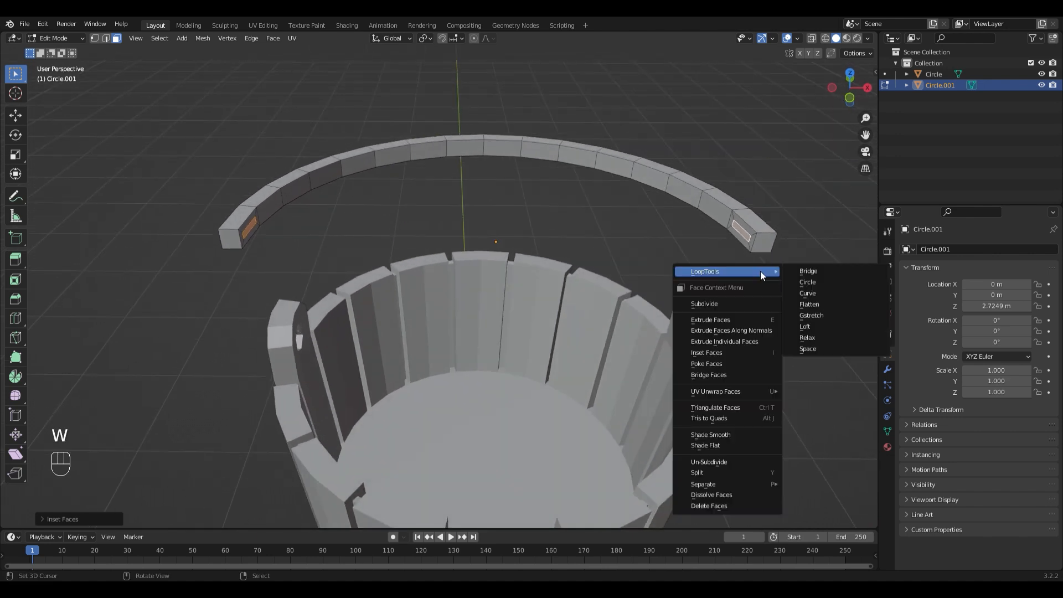
click(807, 282)
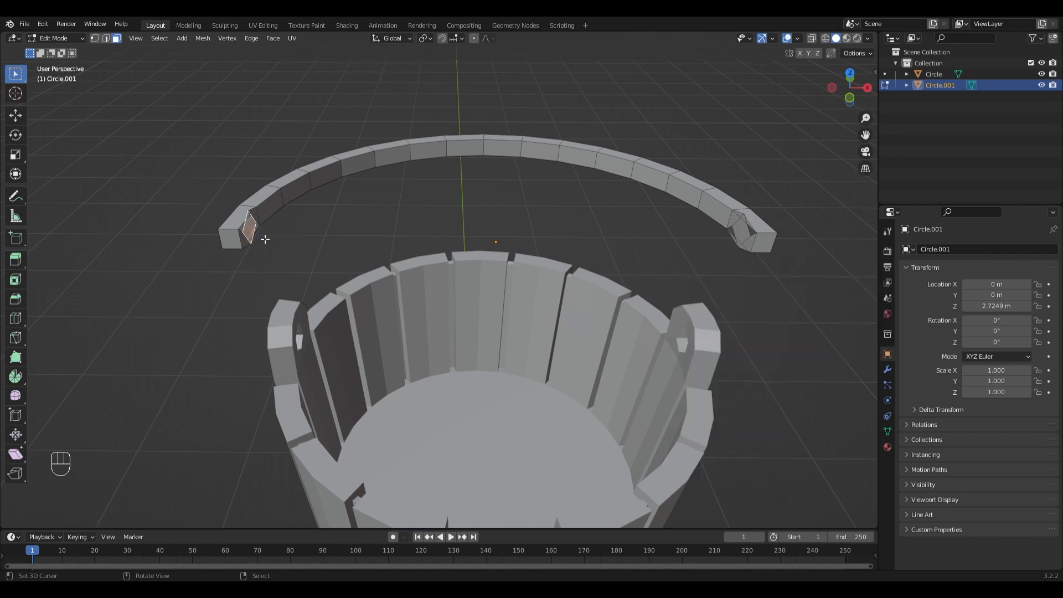
- Scale each of the two reshaped faces individually to 0.5 of its size
key(period)
text(s.5)
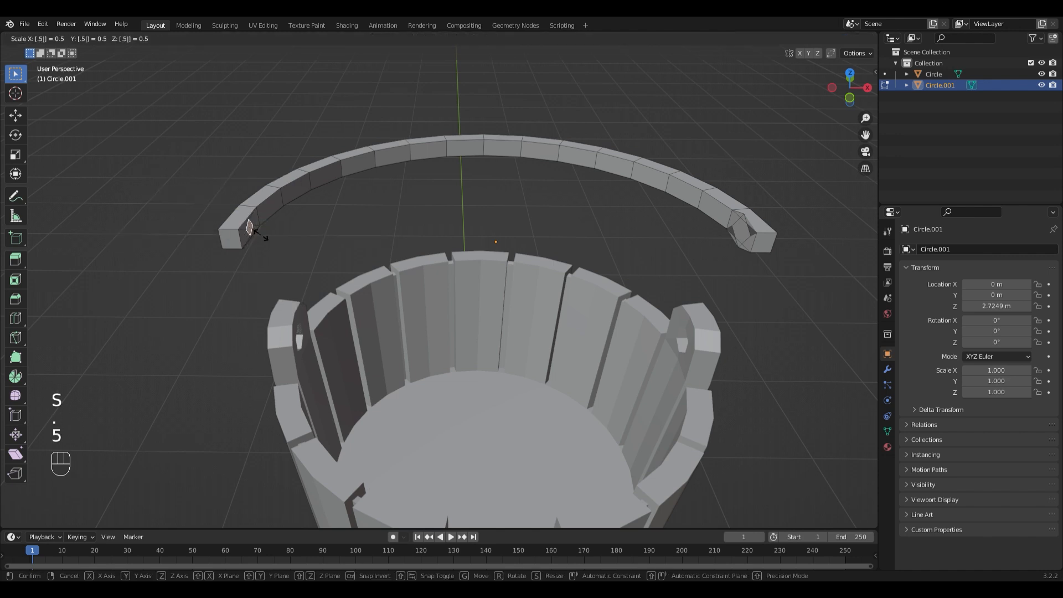
key(Return)
right_click(747, 238)
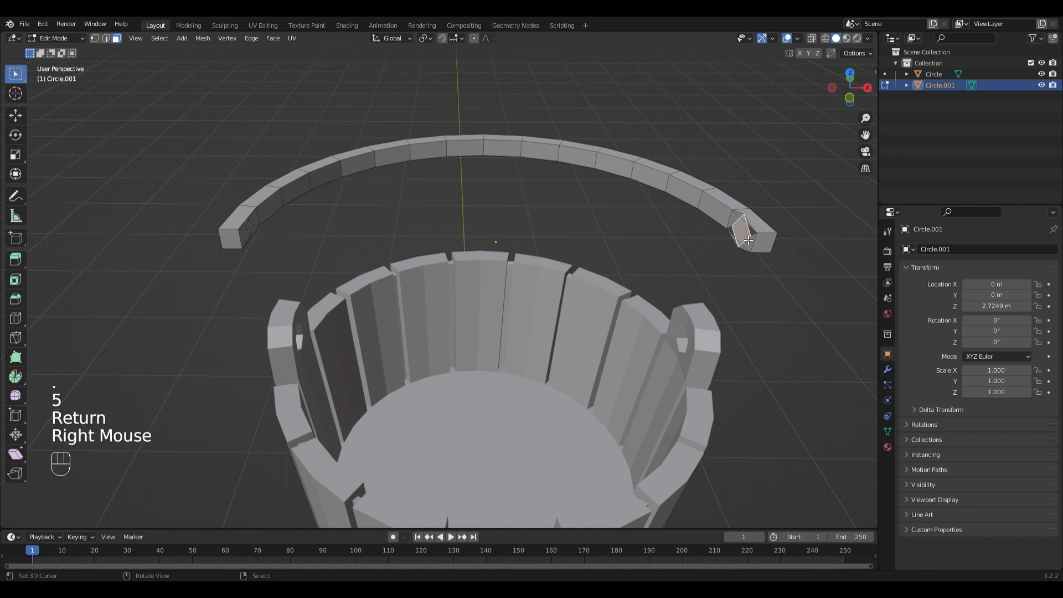
text(s.5)
key(Return)
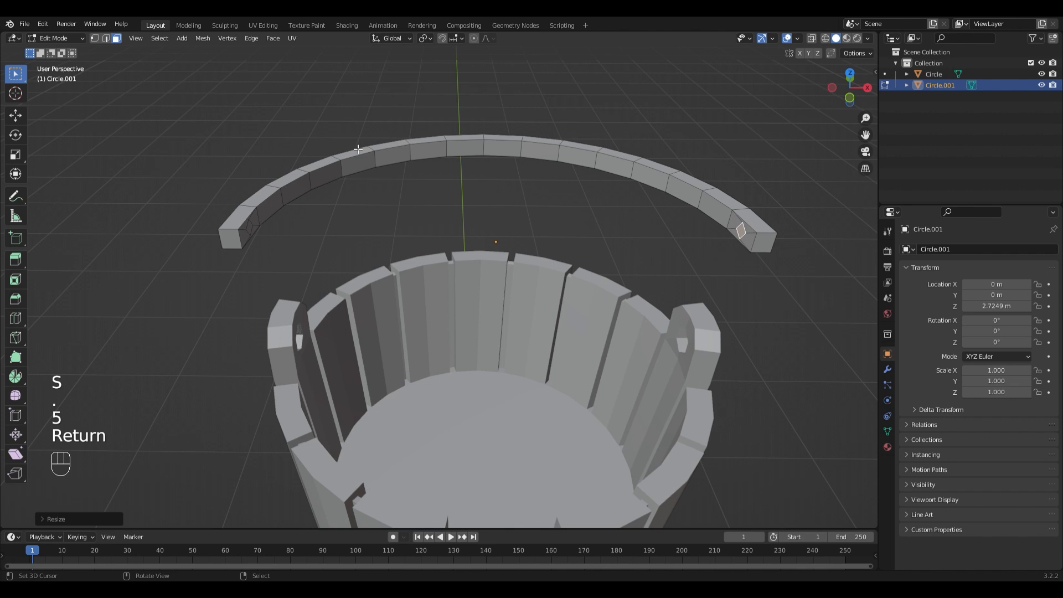
- Select both small end faces and extrude them along their normals by about 0.16 m to form inward-pointing pins
shift+right_click(252, 231)
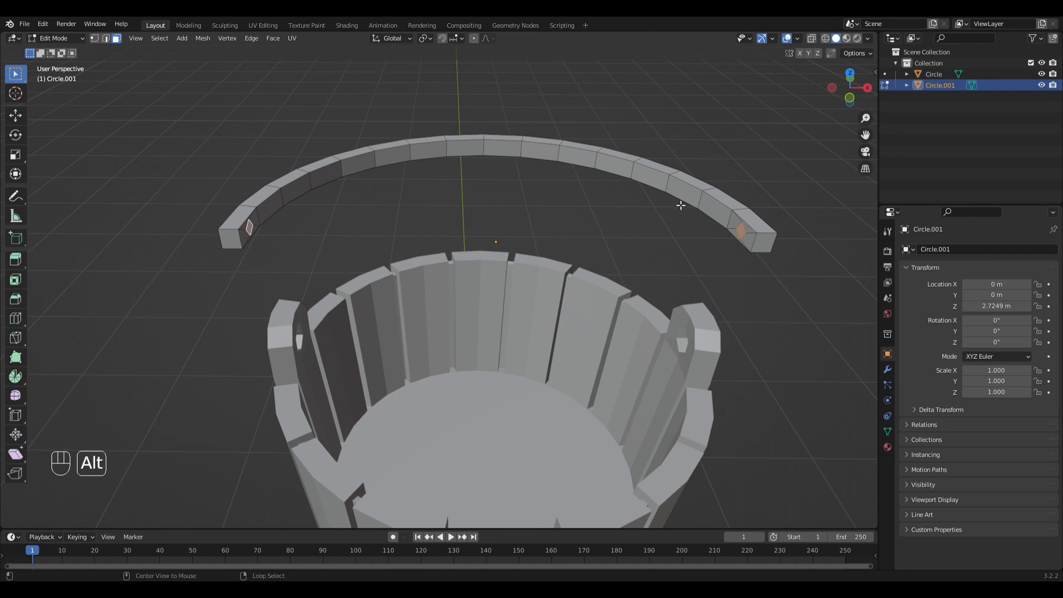
key(alt+e)
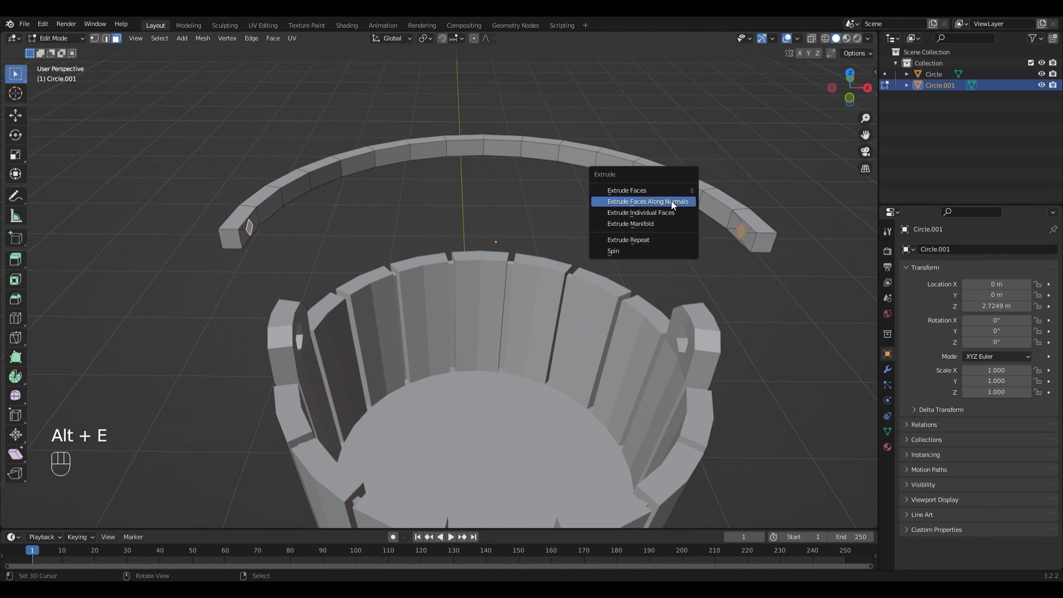
click(670, 212)
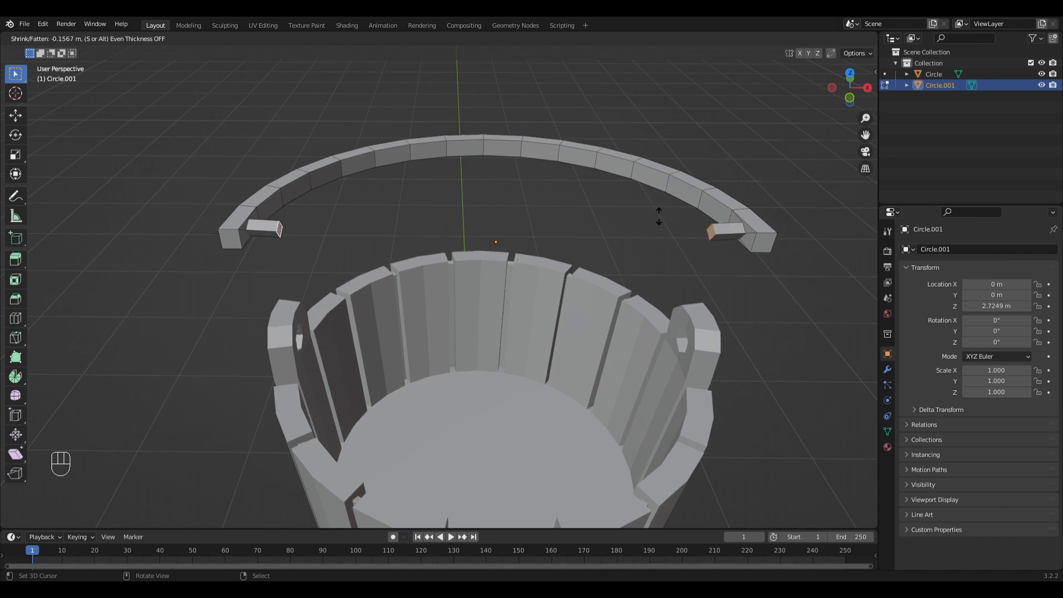
click(659, 217)
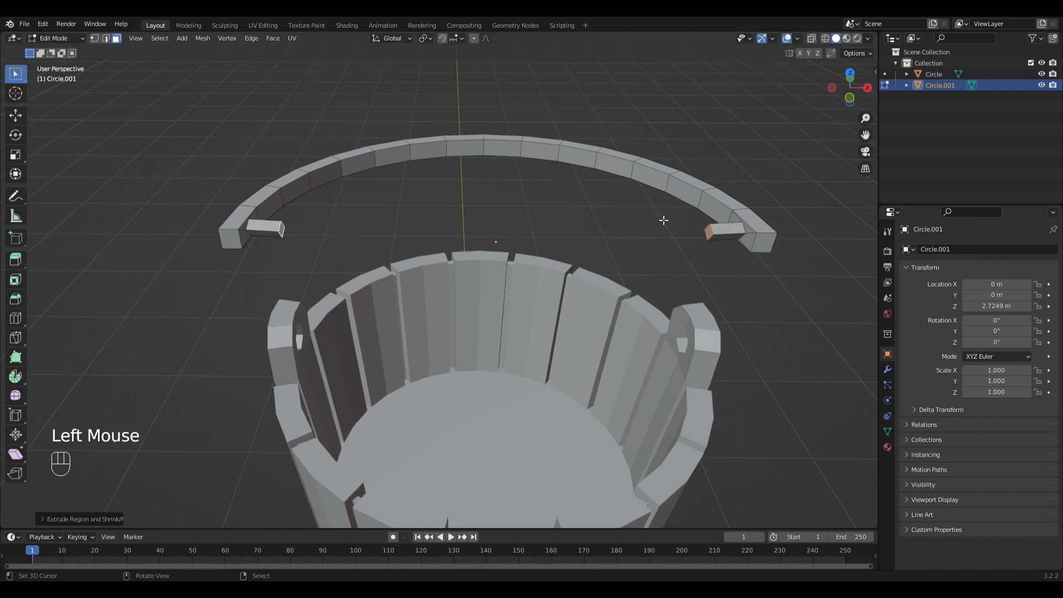
scroll(659, 218, up, 1)
scroll(658, 217, down, 2)
- In Object Mode, lower the handle along Z to about 2.03 m, lining its pins up with the holes in the bucket's tabs
key(Tab)
middle_drag(649, 208, 609, 193)
shift+middle_drag(608, 193, 588, 201)
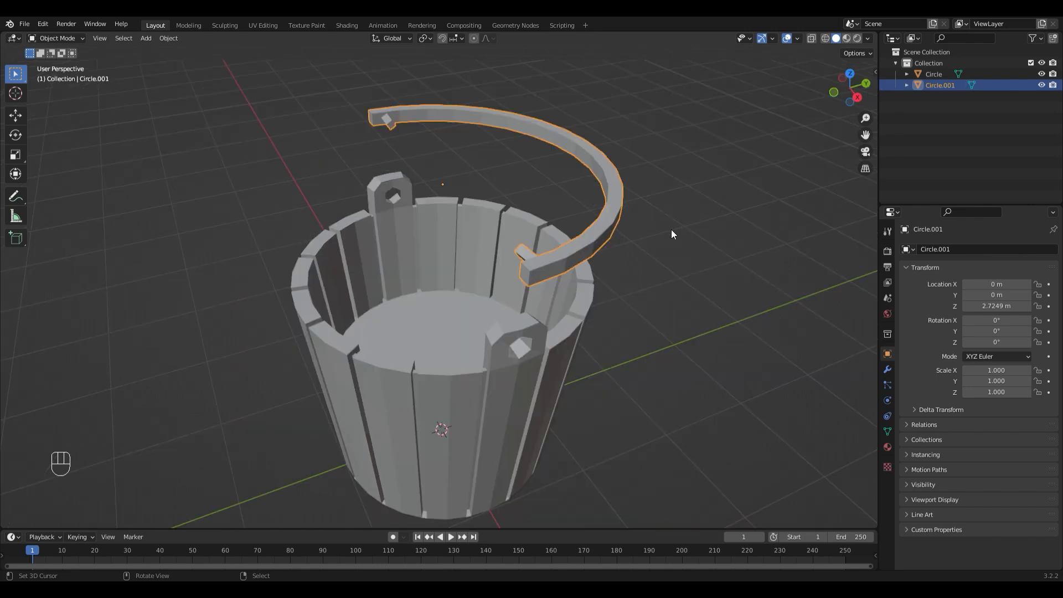
key(KP_1)
key(g)
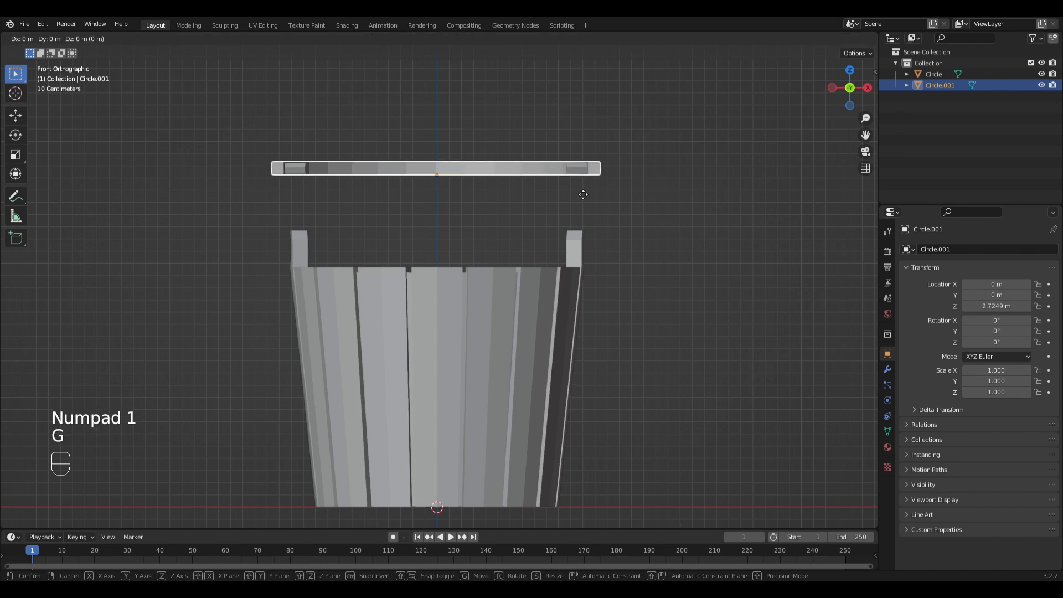
key(z)
click(611, 274)
middle_drag(676, 277, 580, 303)
key(g)
key(z)
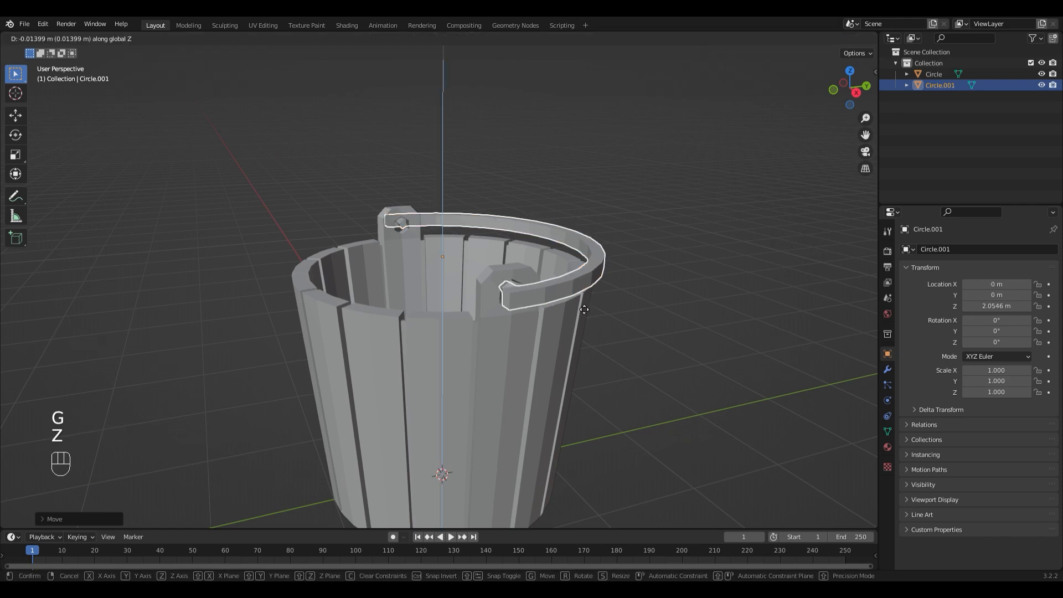
click(581, 303)
- Scale the handle down uniformly to about 0.977 so it sits closer to the bucket's tabs
middle_click(513, 261)
middle_drag(514, 262, 598, 270)
scroll(478, 234, up, 2)
shift+middle_drag(461, 252, 455, 277)
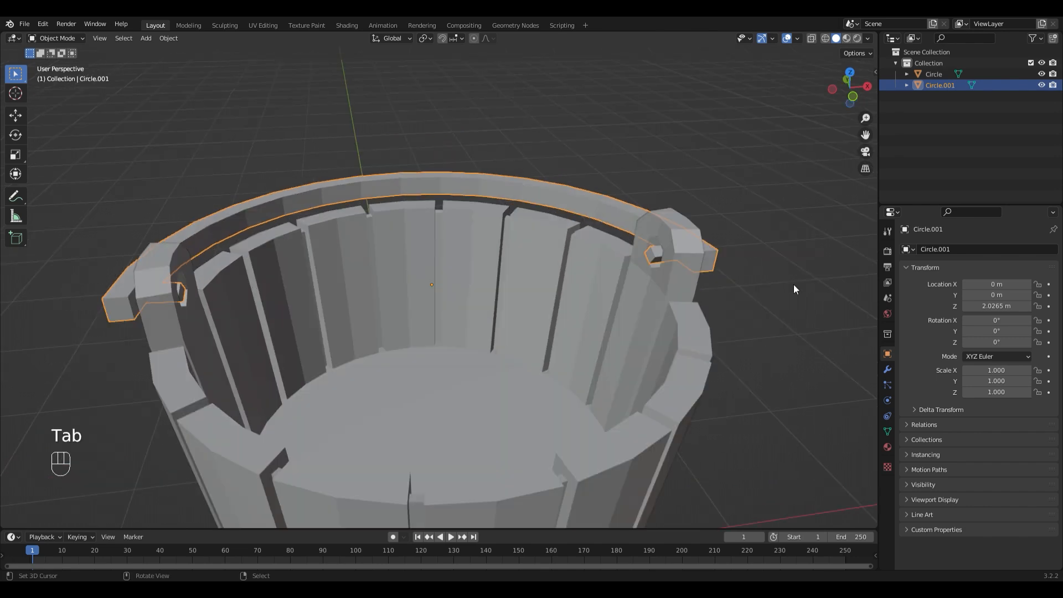
key(s)
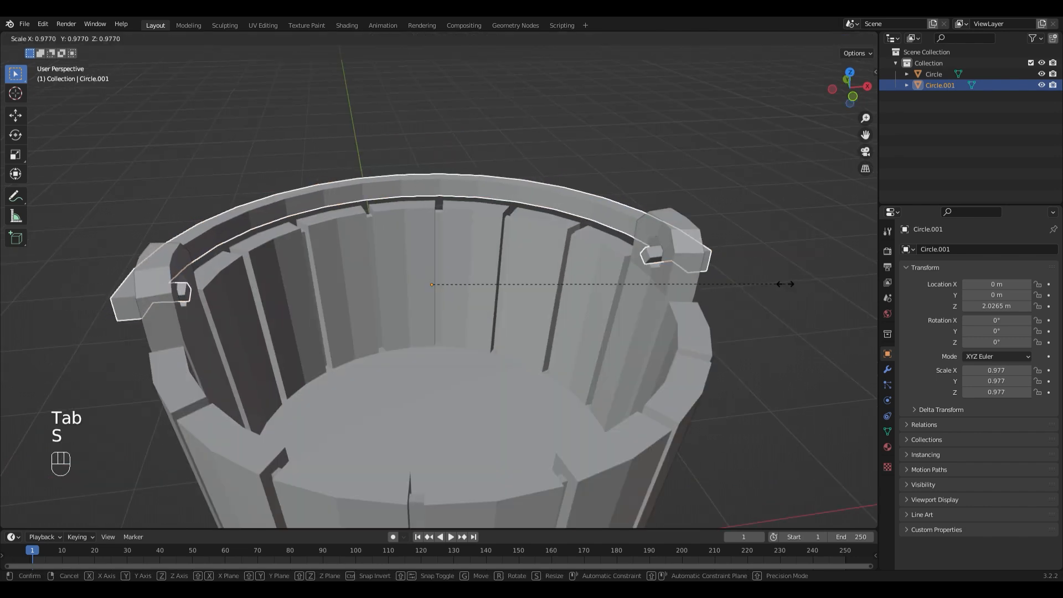
click(785, 283)
- Back in Edit Mode, extrude both pin end faces along their normals by about 0.05 m to extend them past the tabs
middle_drag(598, 287, 586, 289)
key(Tab)
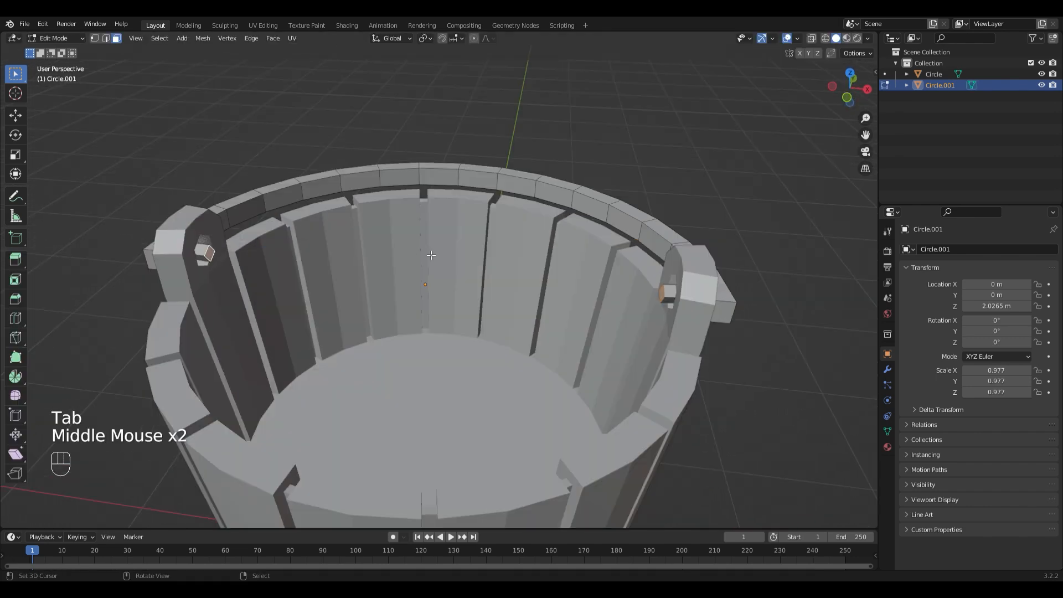
middle_drag(418, 244, 394, 235)
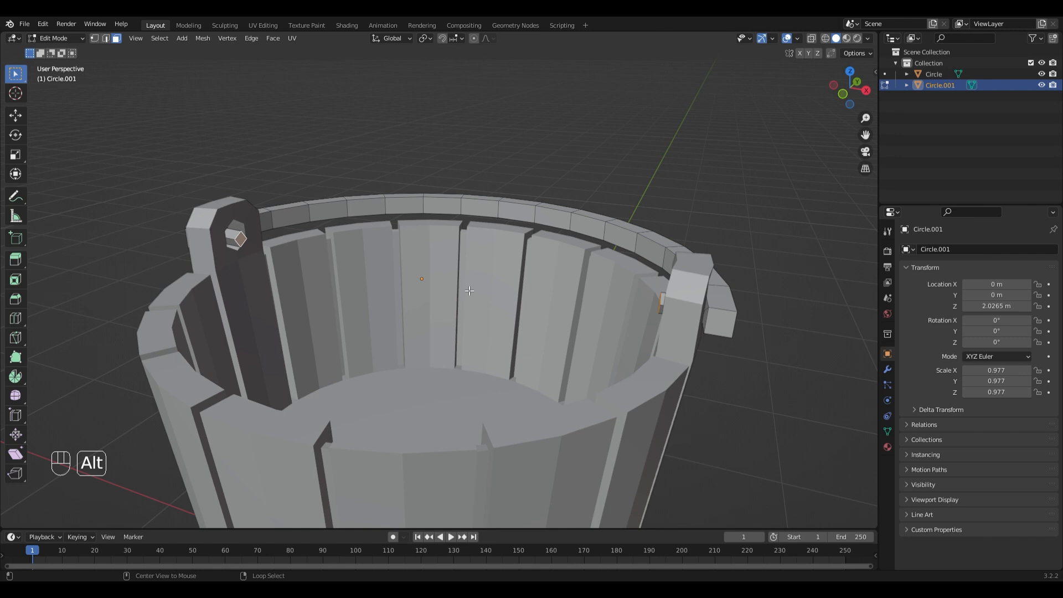
key(alt+e)
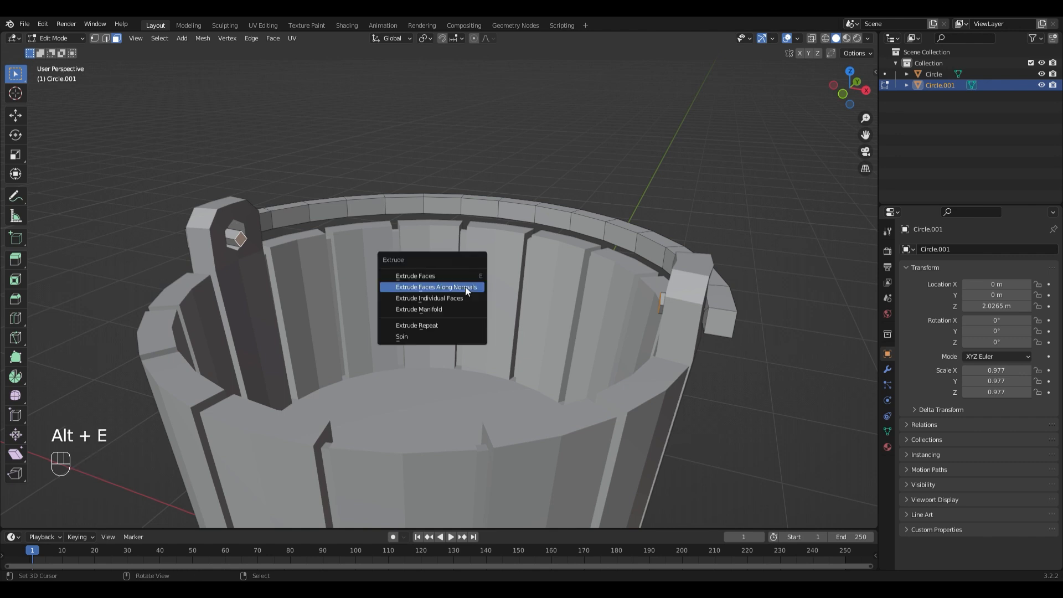
click(465, 287)
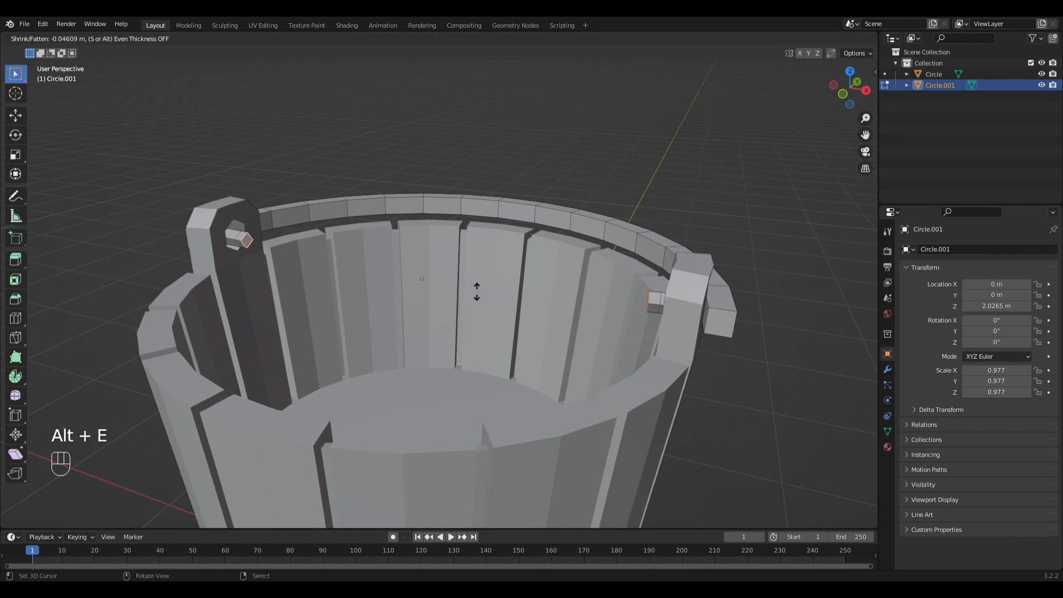
click(474, 289)
- Select the face loops around both pin ends and extrude them along their normals by about 0.056 m to form wider pin heads
alt+right_click(655, 302)
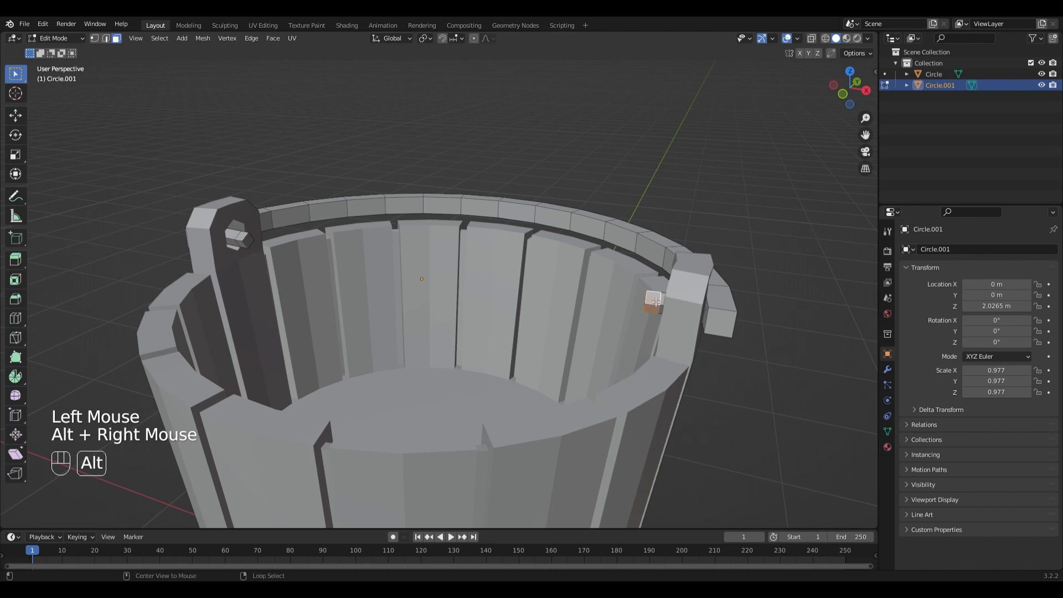
alt+shift+right_click(244, 237)
middle_drag(243, 237, 727, 321)
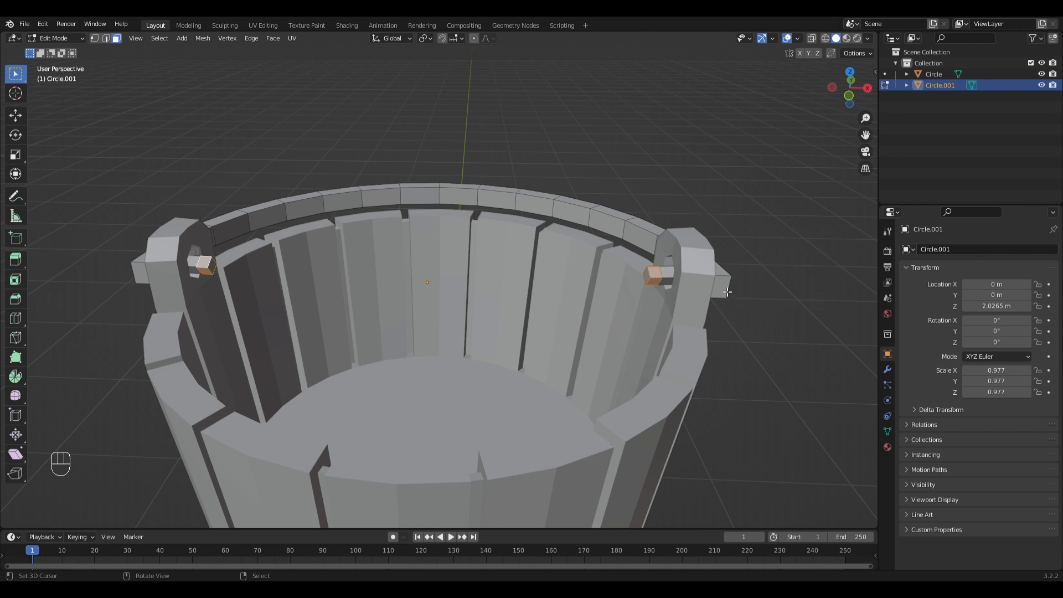
key(alt+e)
click(606, 277)
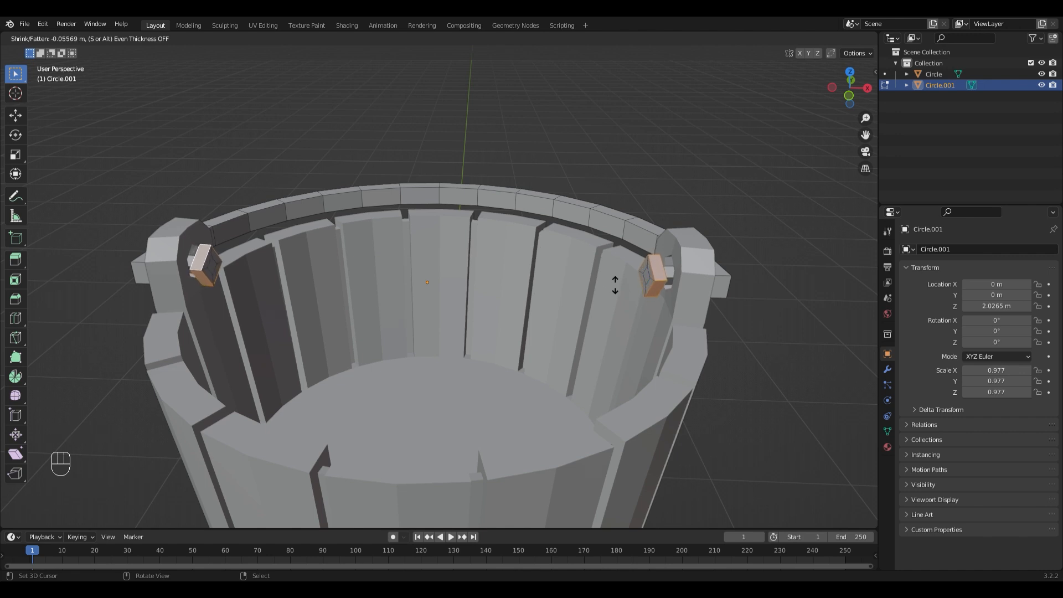
click(618, 288)
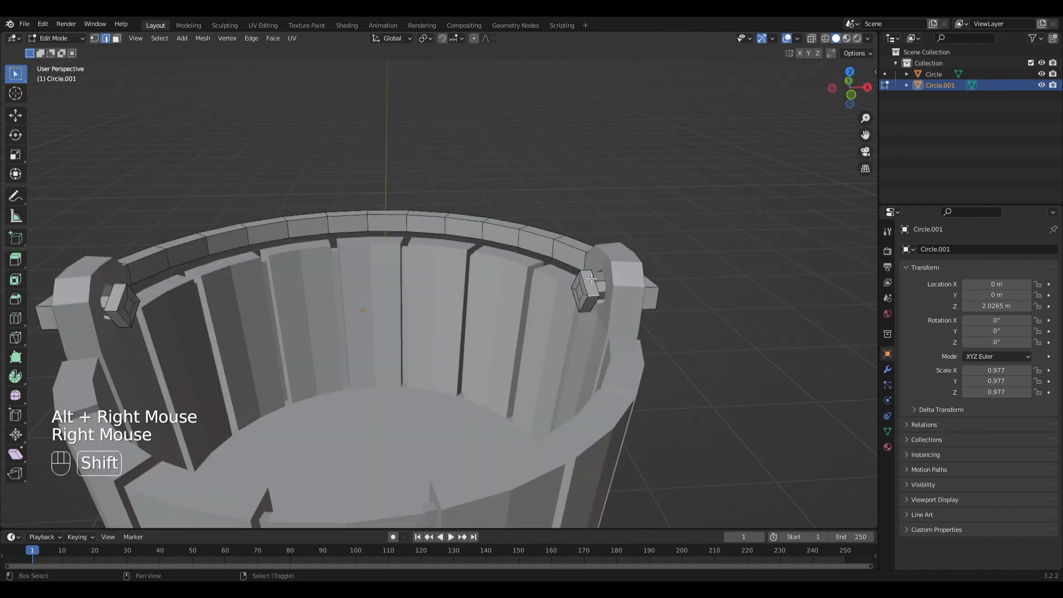
- Select the corner edges of both pin heads and bevel them to chamfer the corners
shift+right_click(591, 276)
shift+right_click(591, 318)
middle_drag(591, 318, 466, 266)
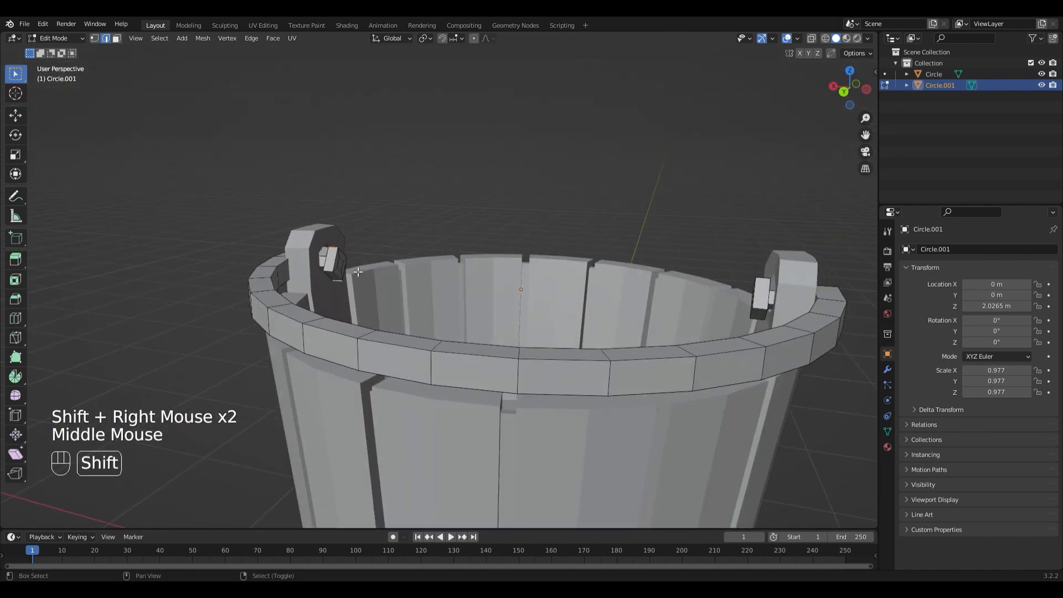
shift+right_click(333, 272)
shift+right_click(762, 311)
shift+right_click(762, 282)
middle_drag(790, 298, 339, 250)
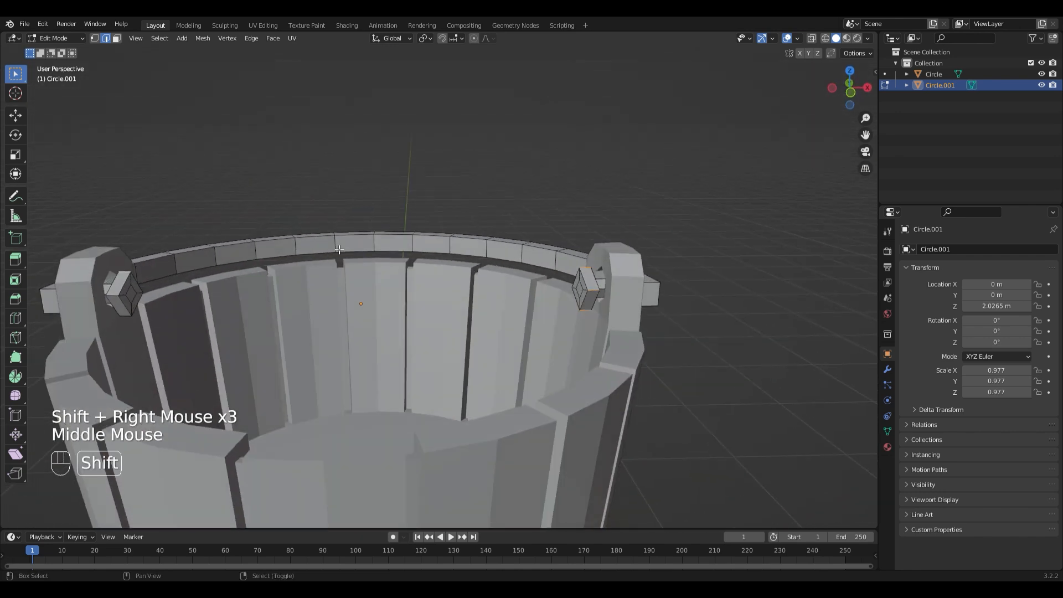
shift+right_click(117, 297)
shift+right_click(130, 320)
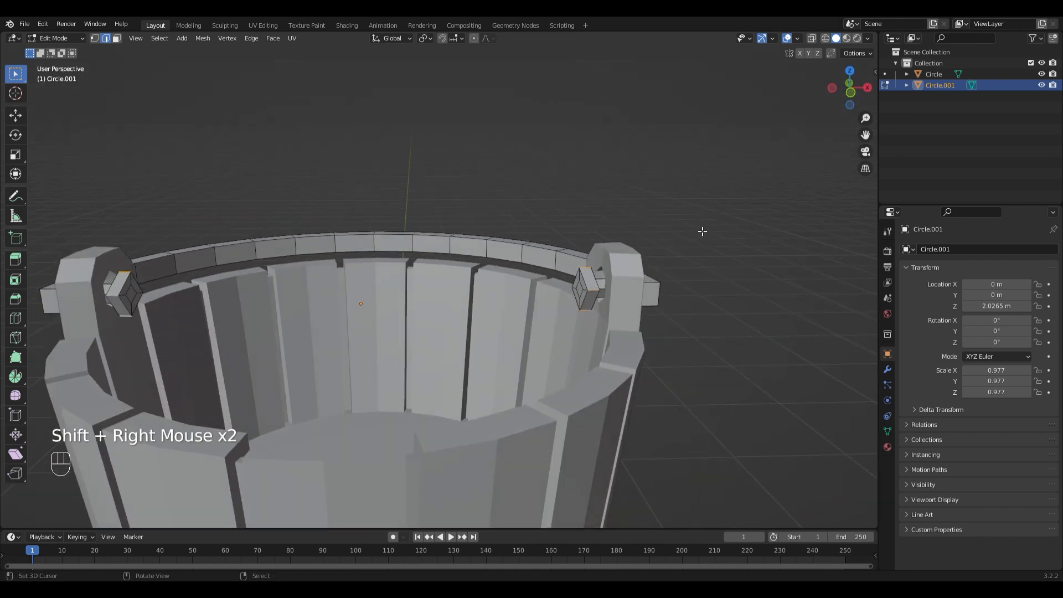
shift+middle_drag(702, 231, 529, 239)
key(ctrl+b)
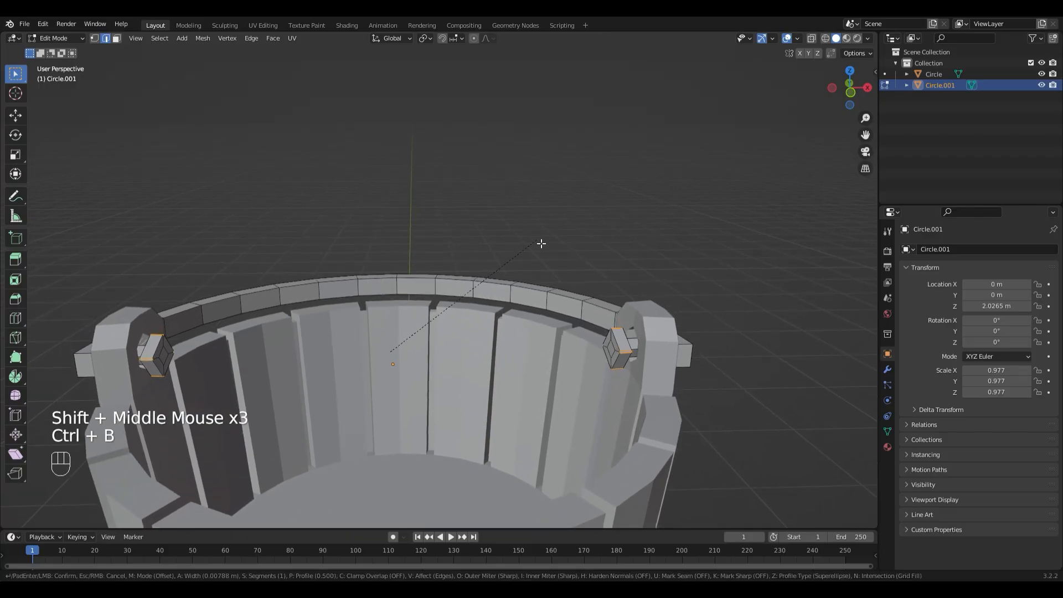
click(550, 246)
- In Object Mode, stretch the handle along Y to a scale of about 1.123 so it clears the bucket rim
scroll(555, 242, down, 2)
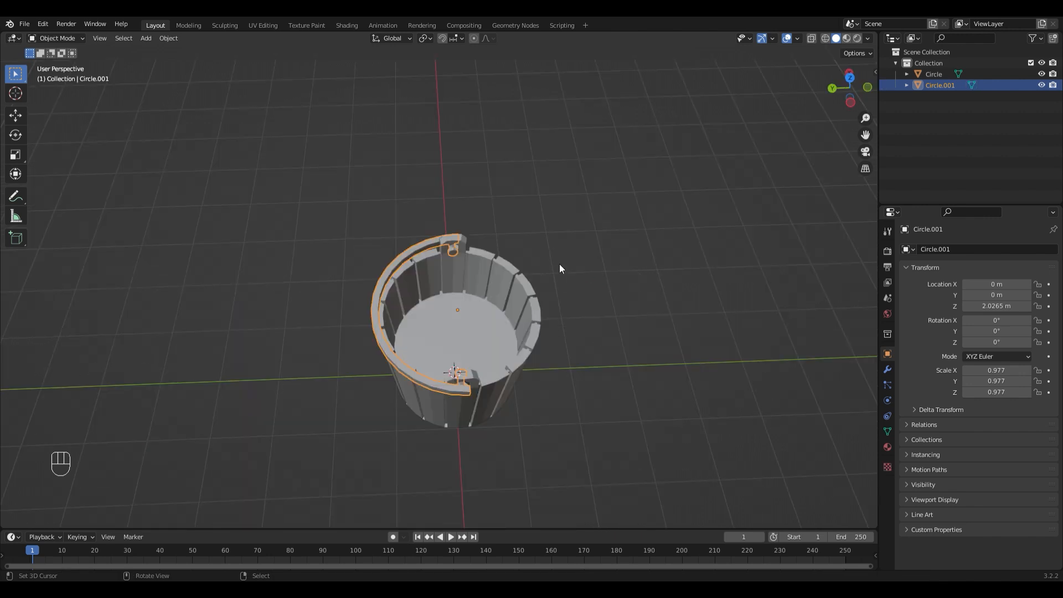
key(s)
key(y)
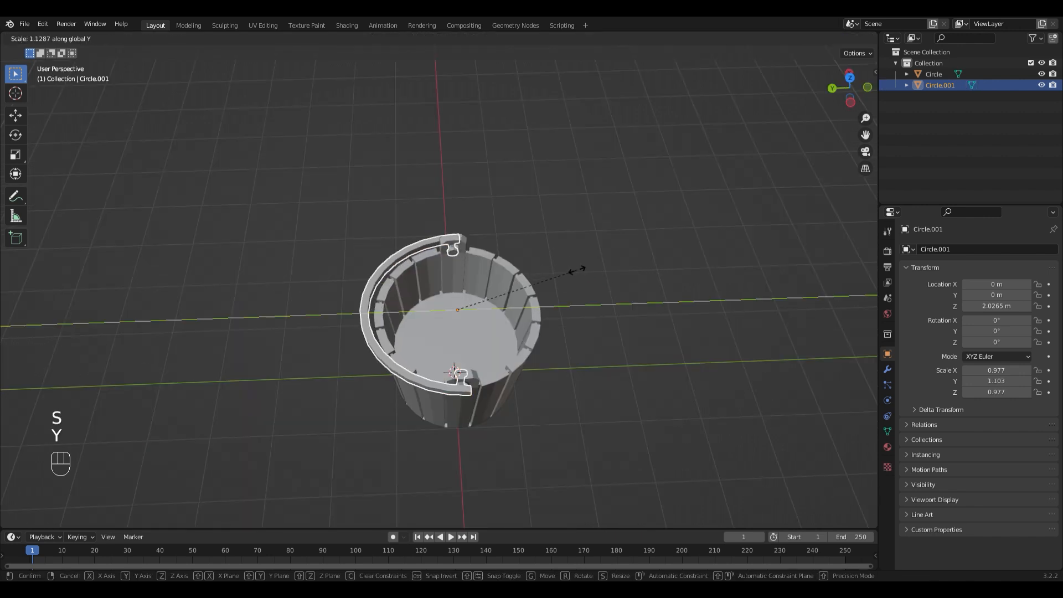
click(580, 270)
- Rotate the handle about the X axis to about -31.2° so it hangs down the bucket's side, then deselect it
middle_drag(579, 271, 615, 269)
key(r)
key(x)
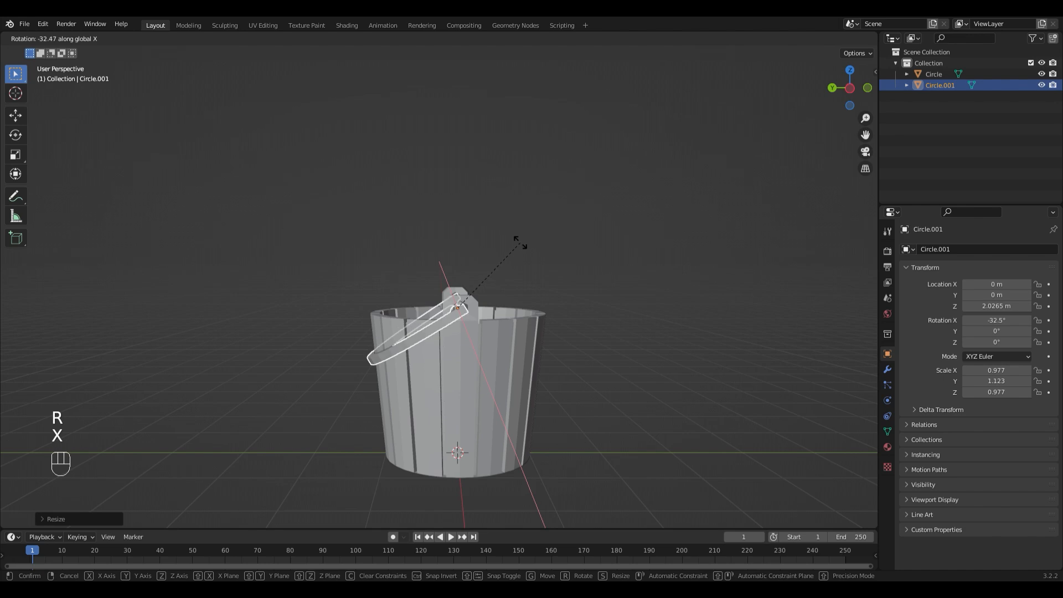
click(550, 255)
scroll(552, 260, down, 2)
right_click(552, 260)
middle_drag(553, 260, 517, 275)
scroll(430, 343, up, 1)
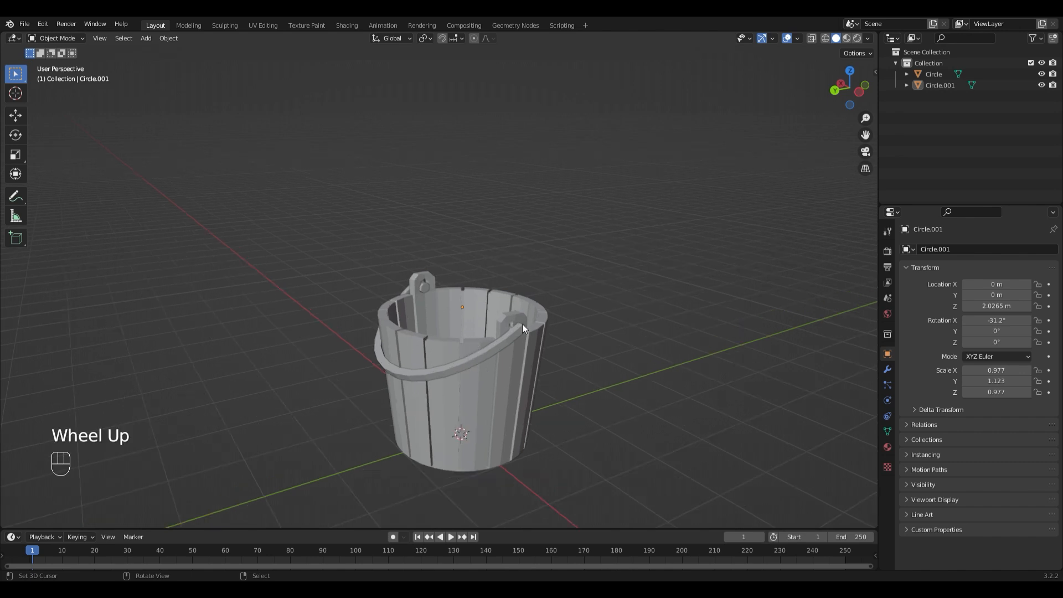
scroll(522, 327, up, 2)
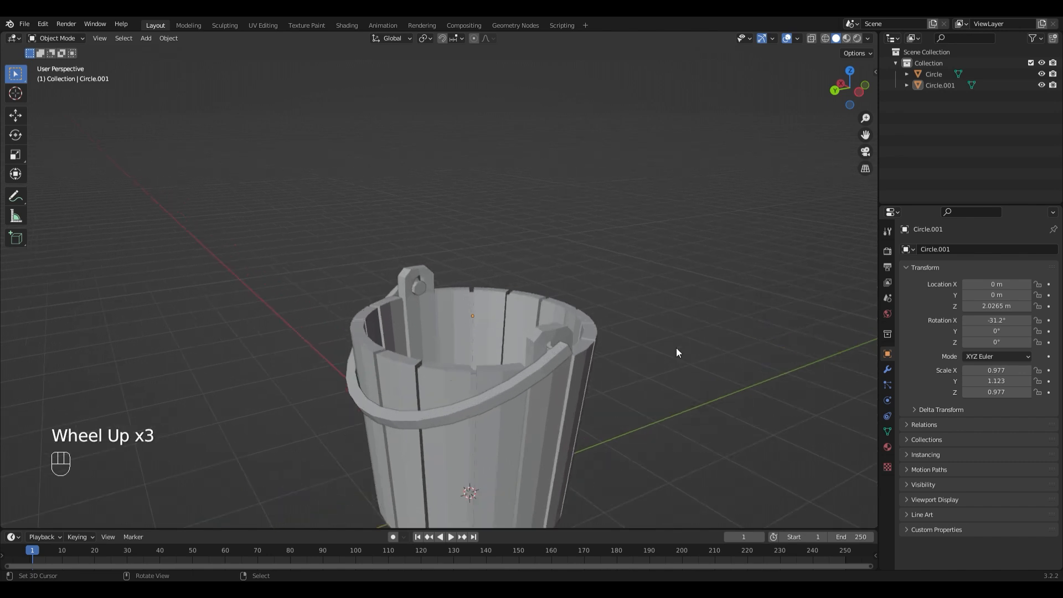
- Give the handle a new material with a medium-grey base colour and switch the viewport to Material Preview shading
right_click(506, 391)
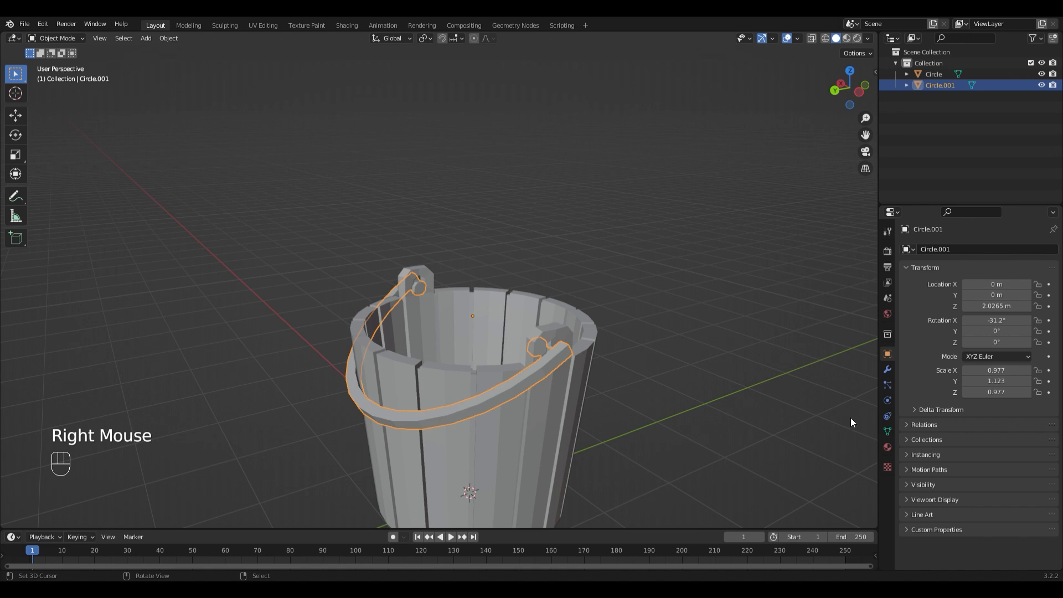
click(888, 446)
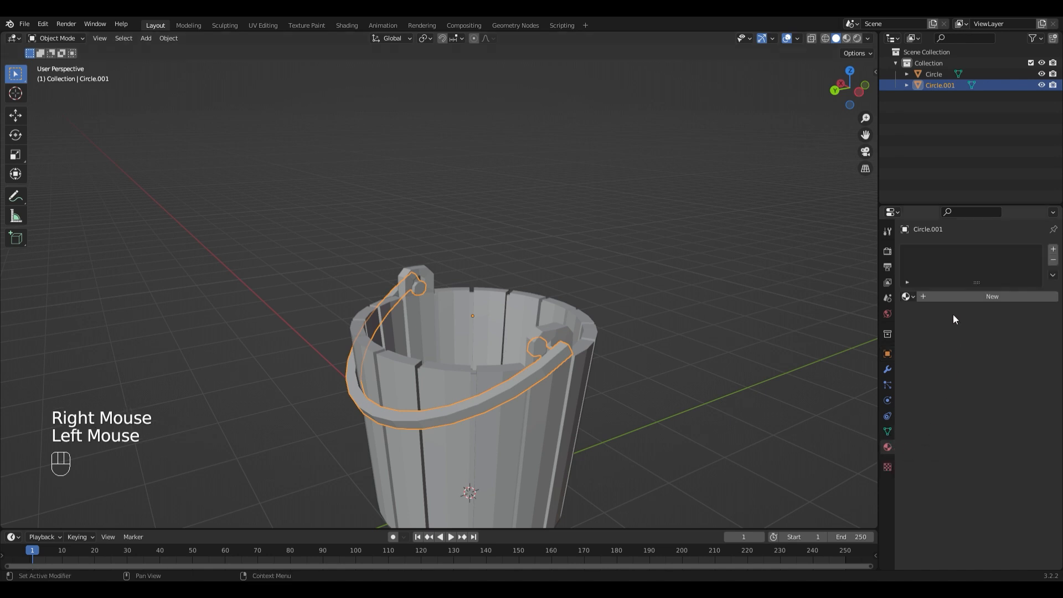
click(980, 297)
click(1004, 414)
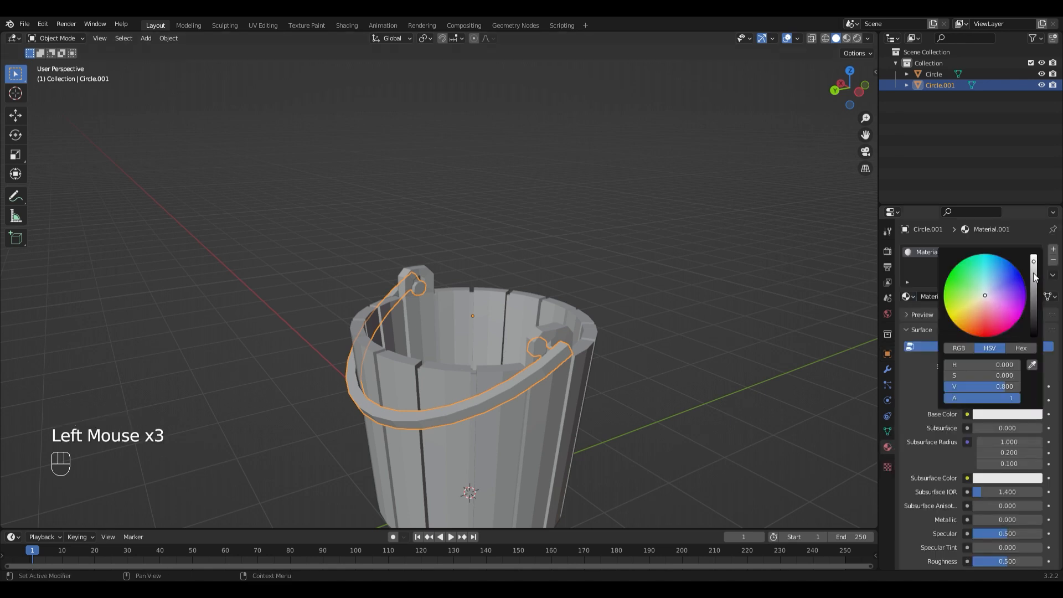
drag(1033, 266, 1032, 299)
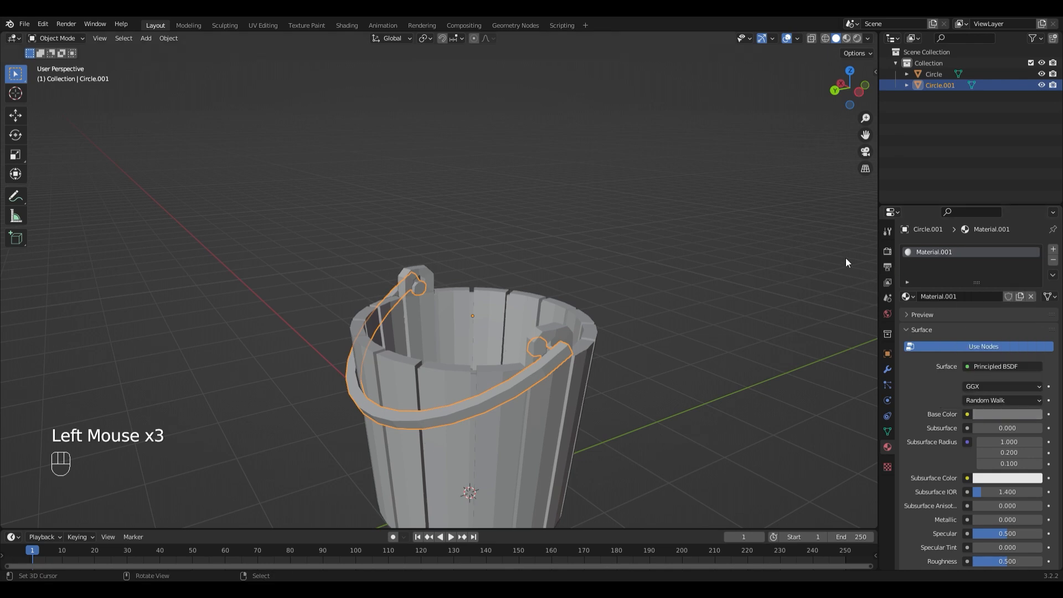
click(847, 38)
scroll(670, 246, down, 2)
middle_drag(645, 260, 539, 273)
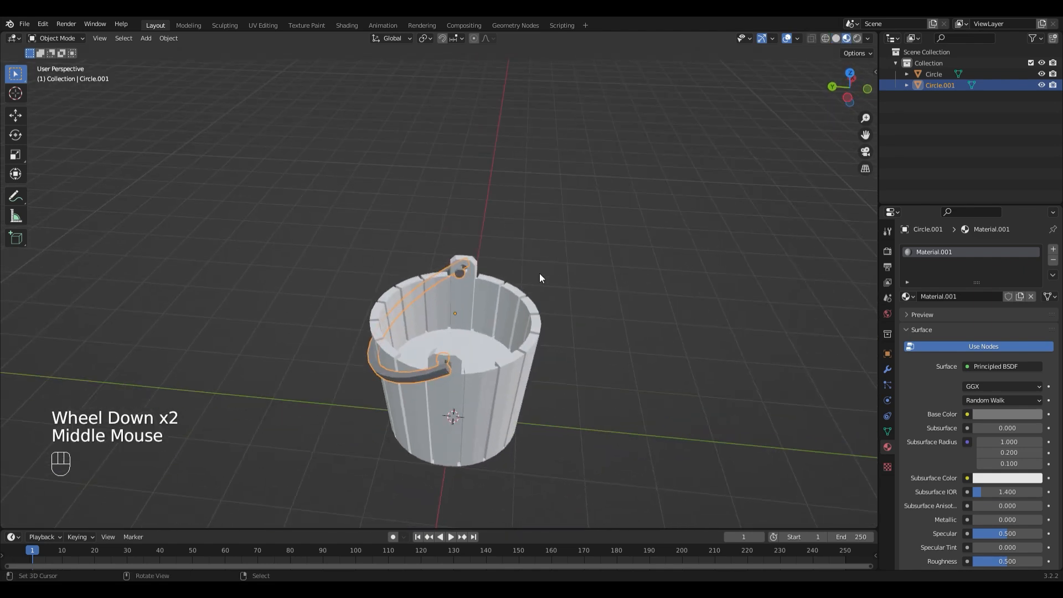
- In the bucket's Edit Mode, select the inner floor face and assign it a new material with a light blue base colour
right_click(498, 393)
scroll(600, 280, up, 1)
key(Tab)
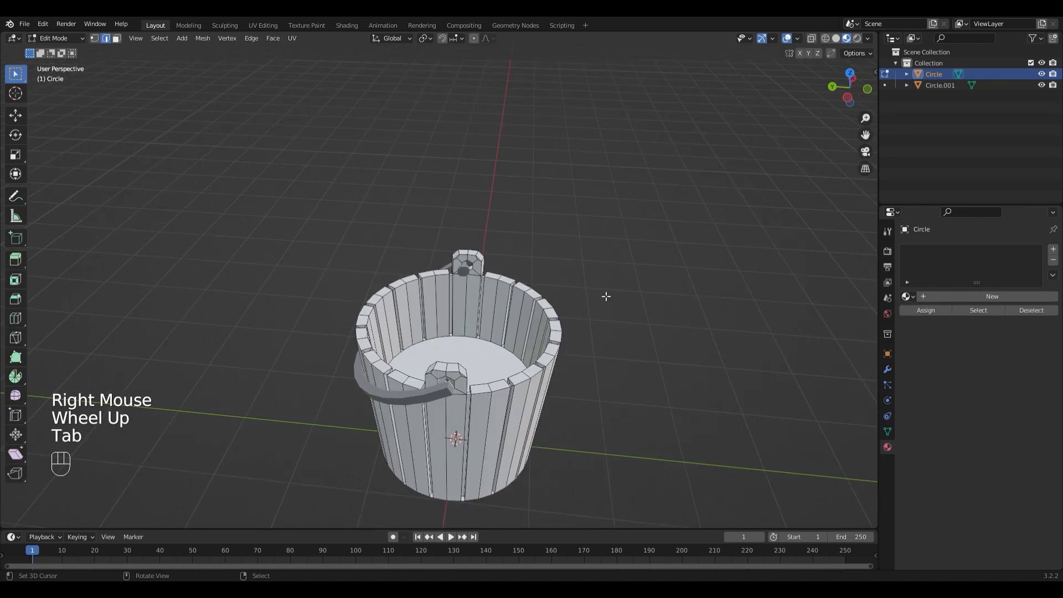
middle_drag(603, 302, 602, 299)
key(3)
right_click(465, 338)
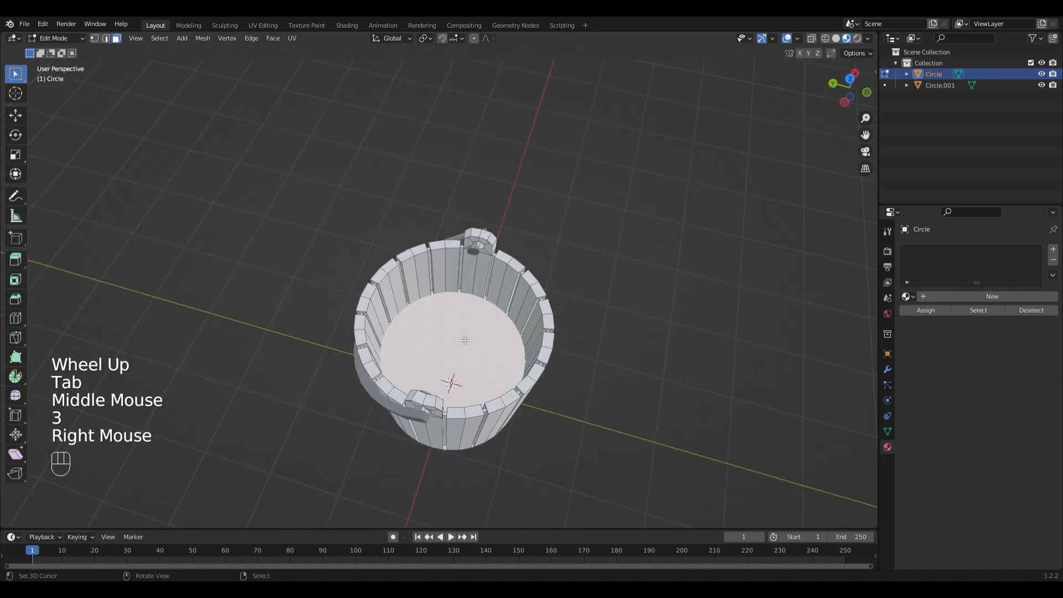
middle_drag(648, 351, 672, 287)
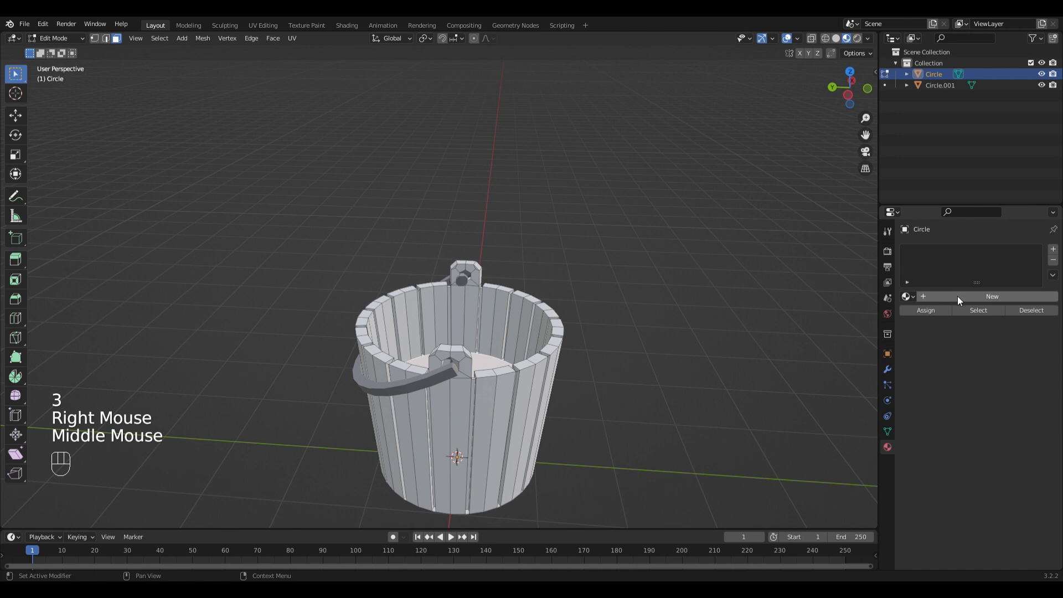
click(957, 297)
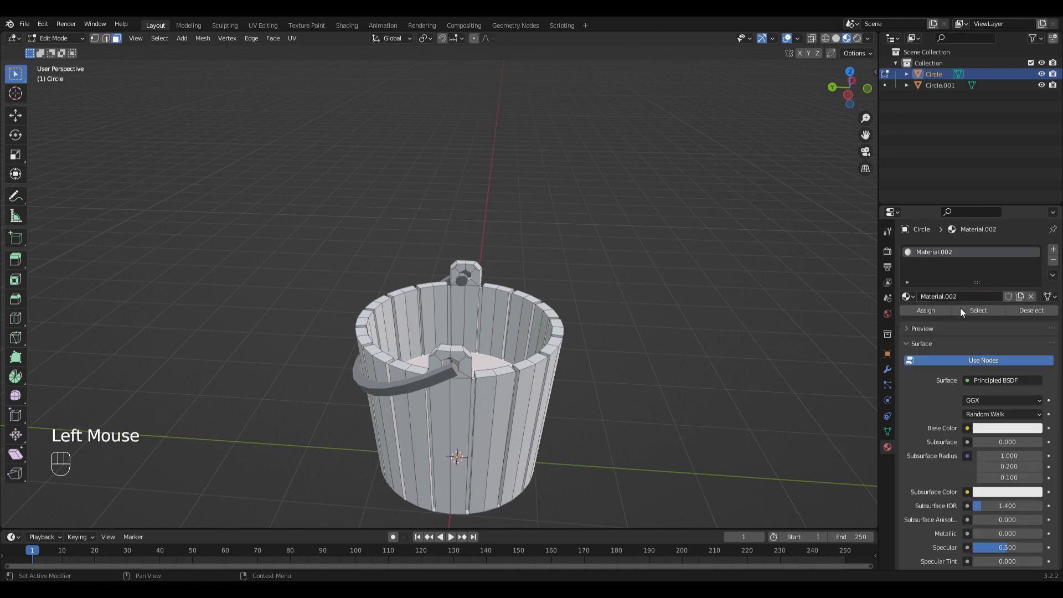
click(1007, 428)
drag(991, 286, 994, 281)
click(915, 311)
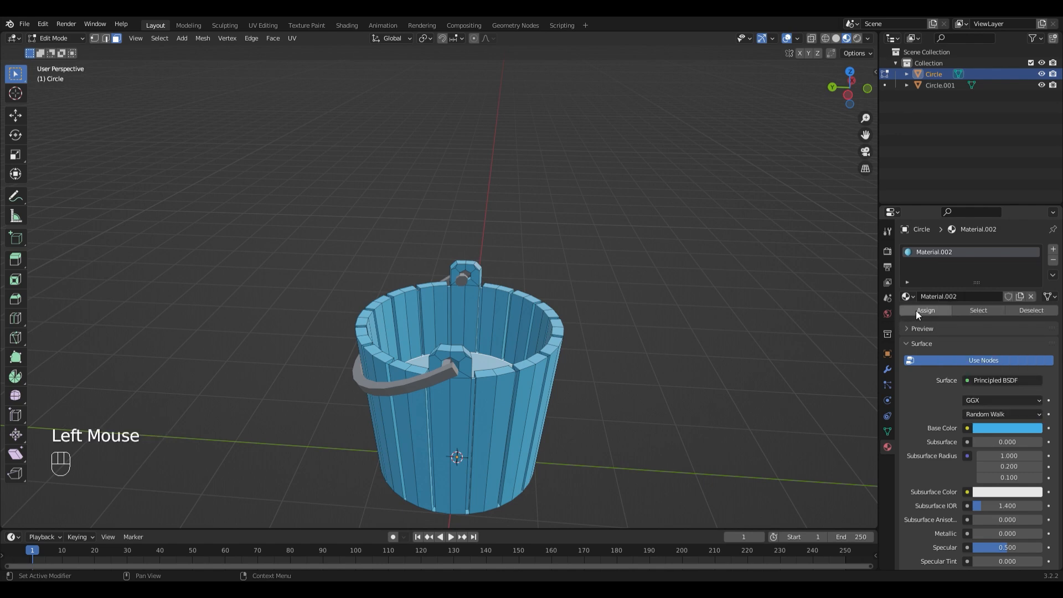
- Invert the face selection, add a second material with a dark orange-brown base colour, and assign it to the planks and tabs
middle_drag(660, 310, 660, 312)
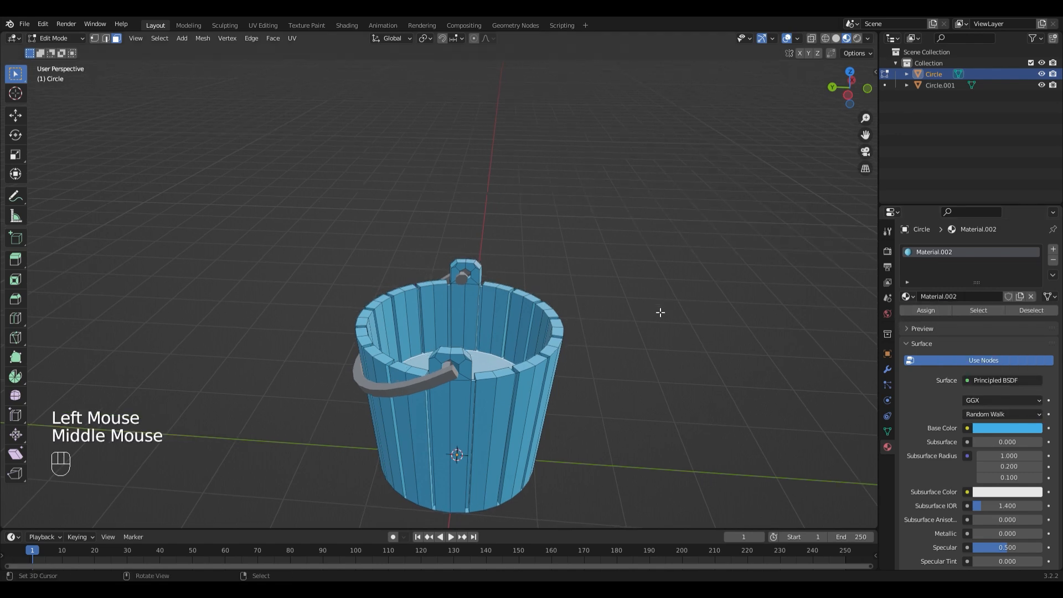
key(ctrl)
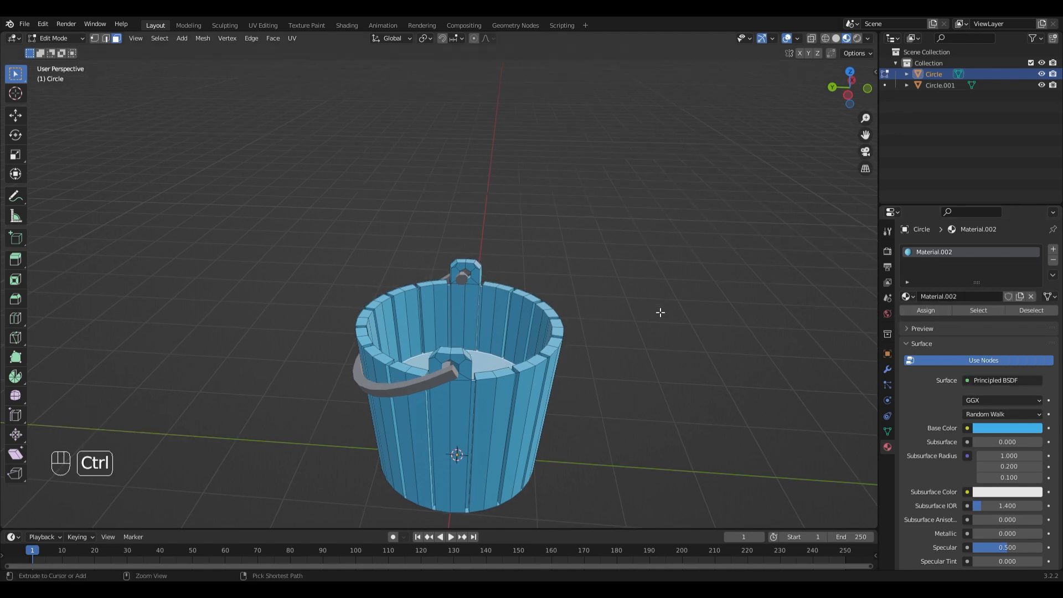
key(ctrl+i)
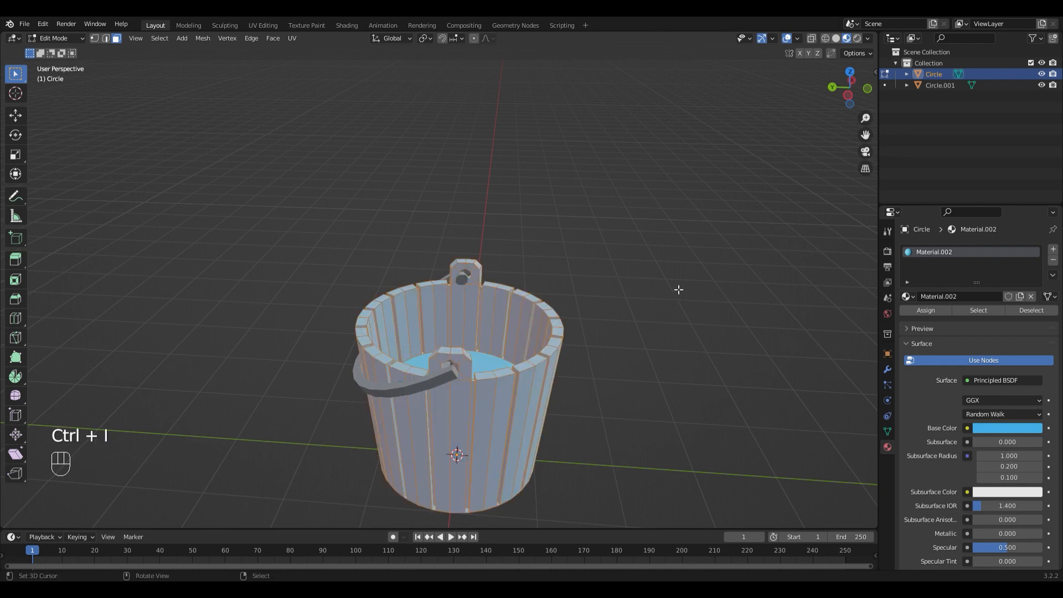
click(1052, 250)
click(971, 314)
click(1001, 450)
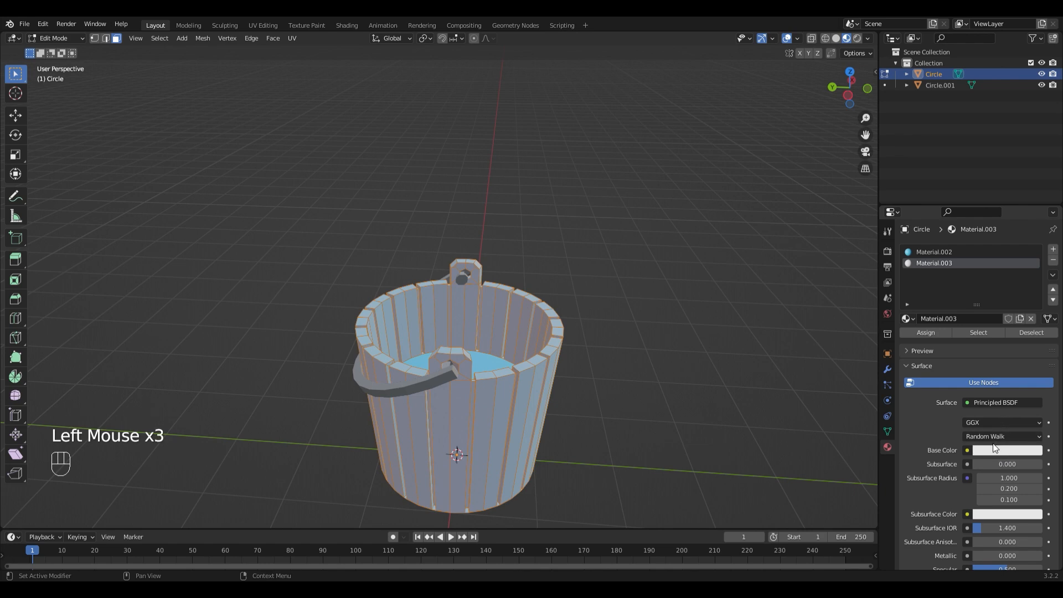
click(996, 449)
drag(982, 336, 975, 361)
drag(1033, 297, 1033, 323)
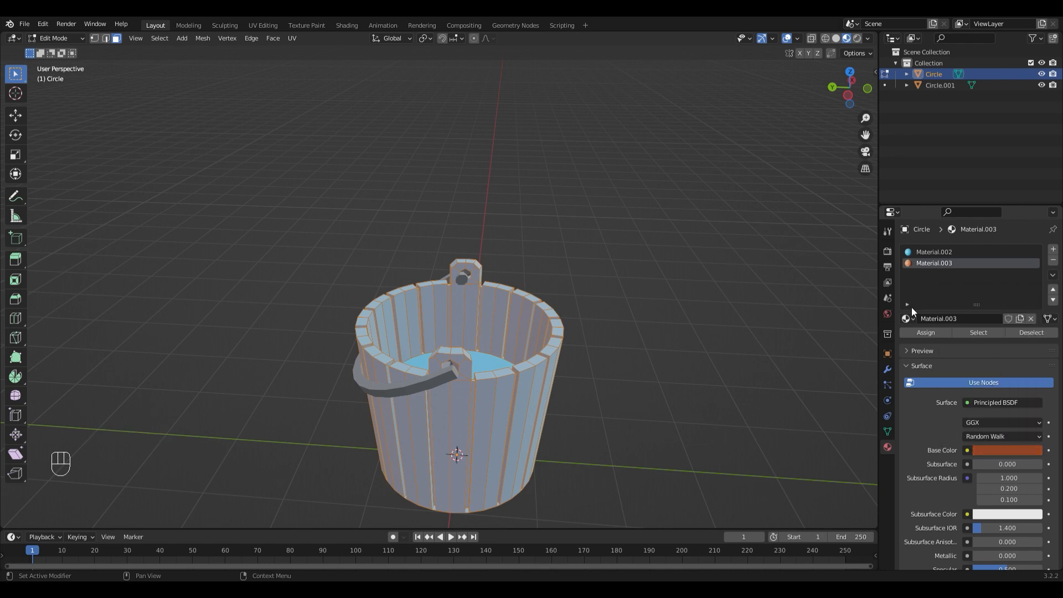
click(922, 337)
scroll(590, 311, up, 2)
scroll(589, 311, down, 2)
scroll(589, 311, up, 4)
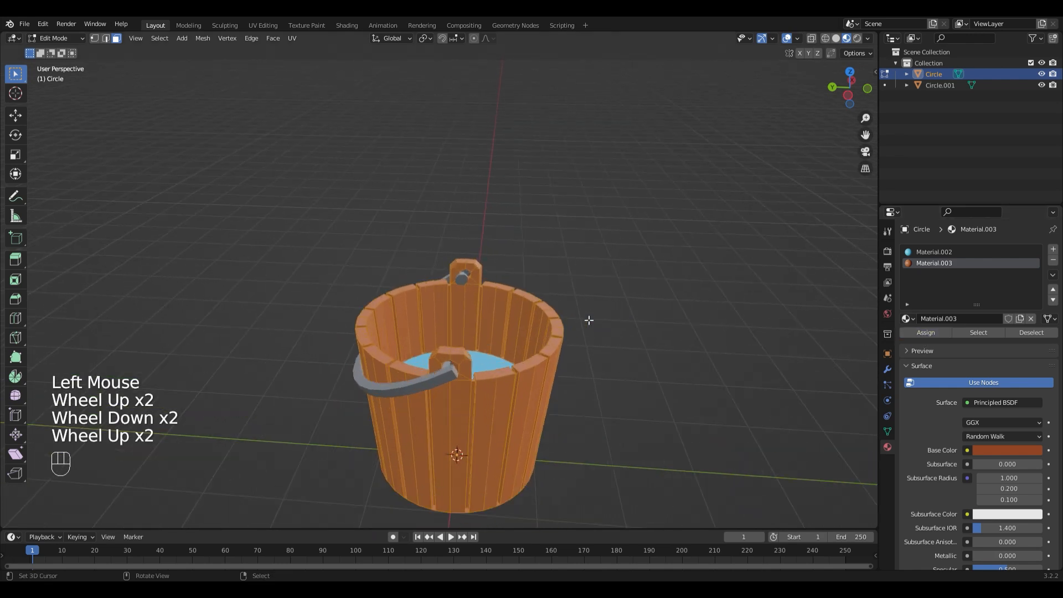
right_click(692, 292)
middle_drag(740, 353, 559, 385)
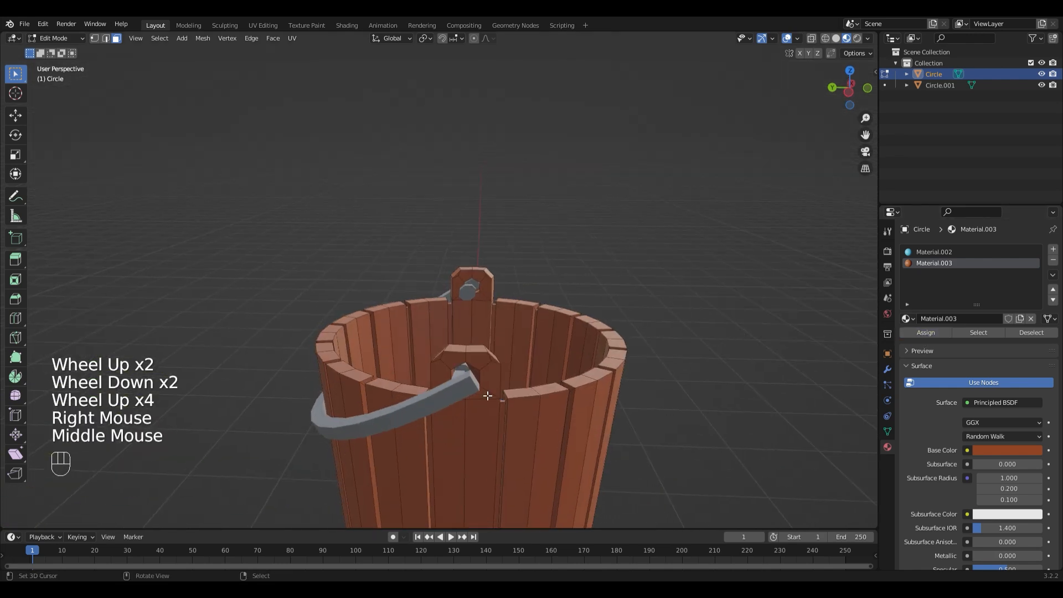
key(Tab)
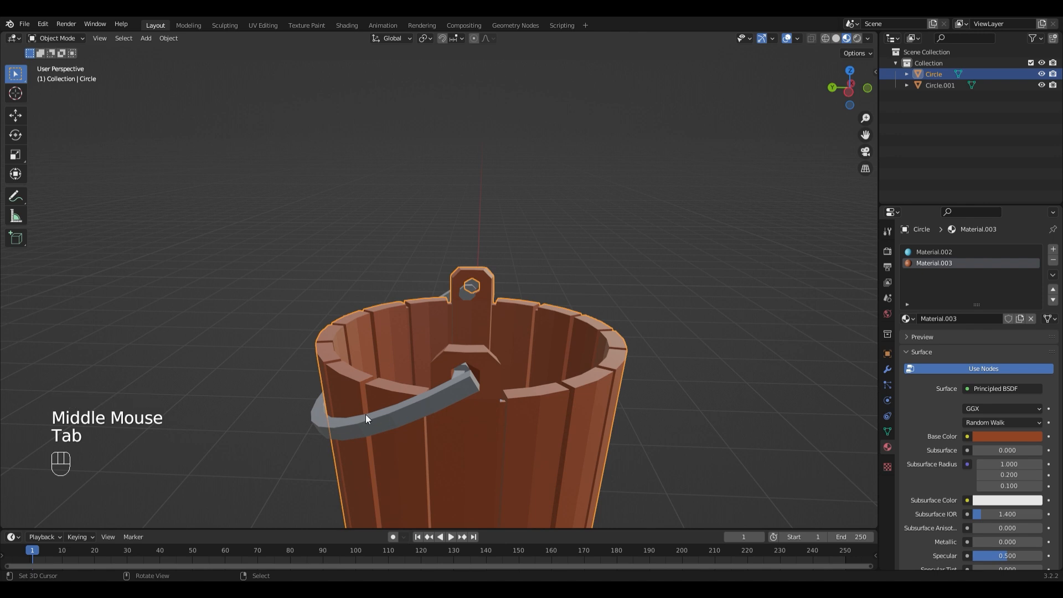
- In Object Mode, select the handle and nudge its position slightly to adjust how its pins sit in the tab holes
key(Tab)
key(Tab)
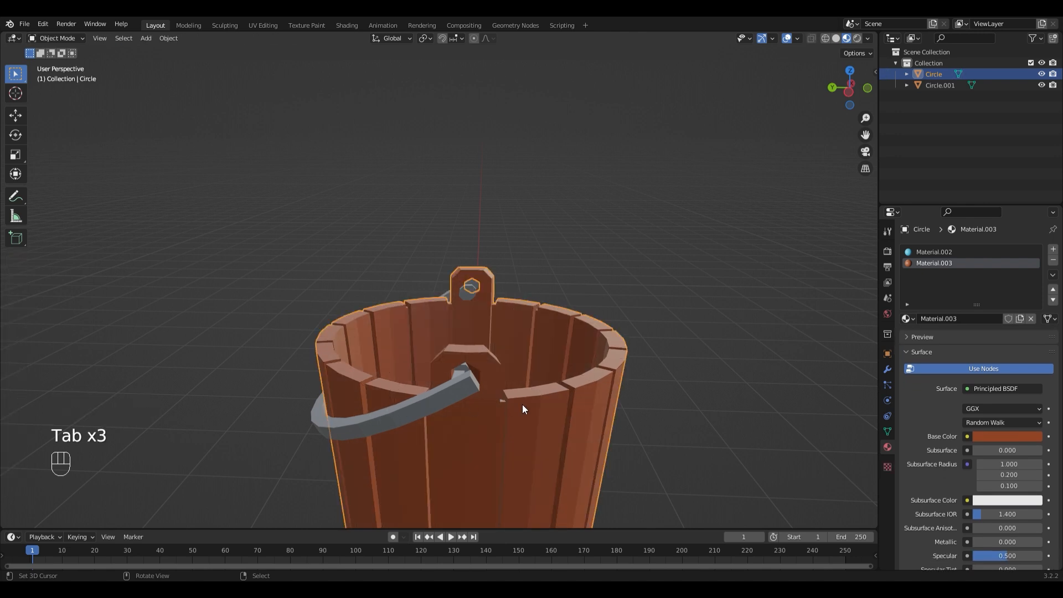
scroll(529, 398, down, 1)
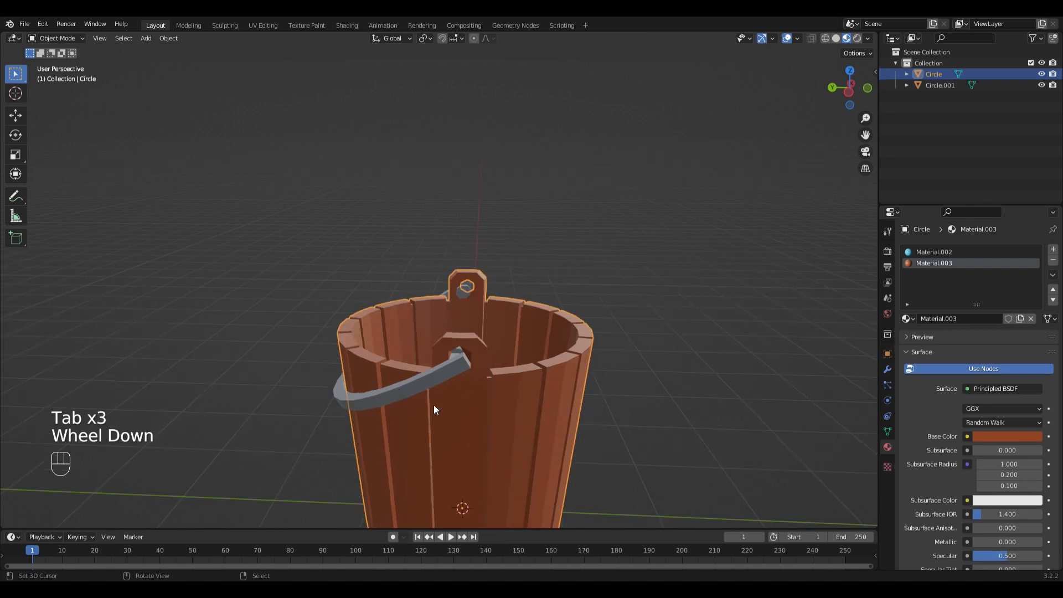
right_click(410, 384)
middle_drag(687, 359, 725, 365)
key(g)
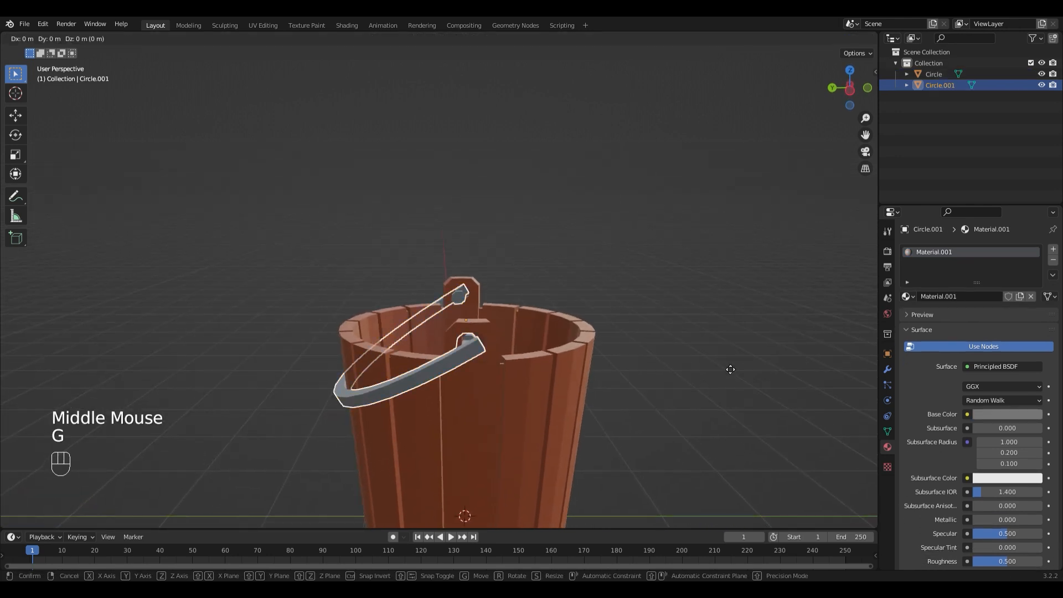
click(728, 365)
middle_drag(729, 365, 521, 441)
right_click(652, 366)
- Examine the coloured bucket and its handle from several sides
scroll(608, 361, down, 4)
scroll(557, 349, up, 4)
scroll(603, 332, down, 1)
middle_drag(450, 443, 511, 408)
middle_drag(668, 357, 542, 327)
scroll(656, 431, up, 2)
middle_drag(656, 431, 645, 328)
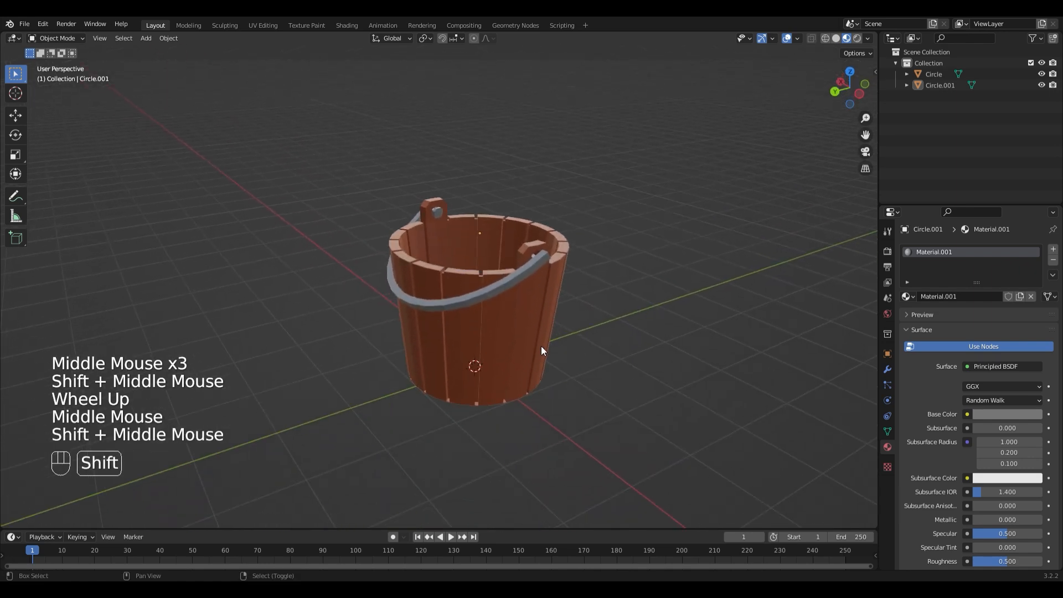
shift+middle_drag(513, 463, 716, 424)
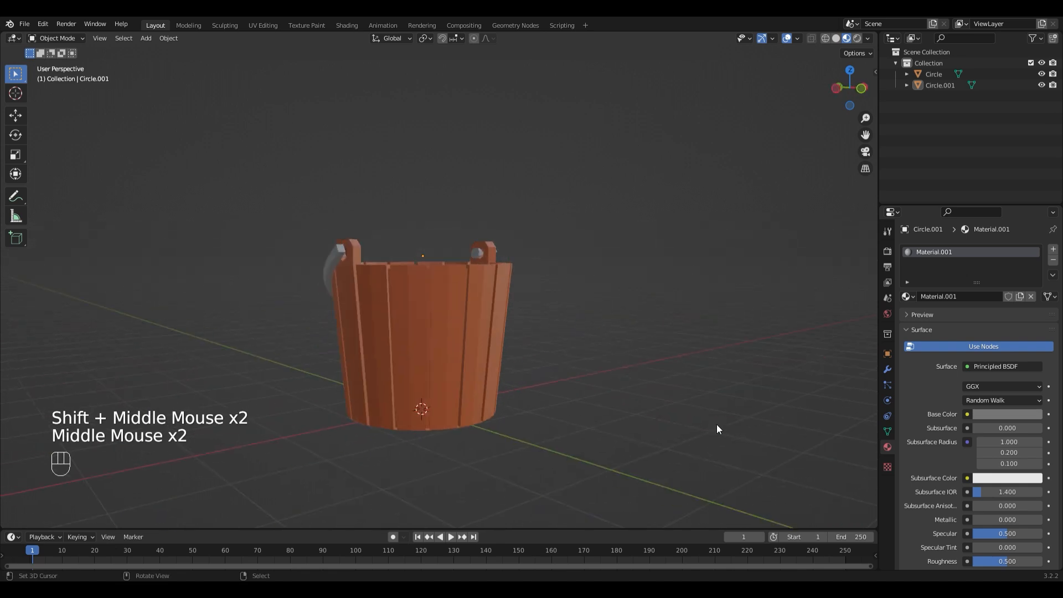